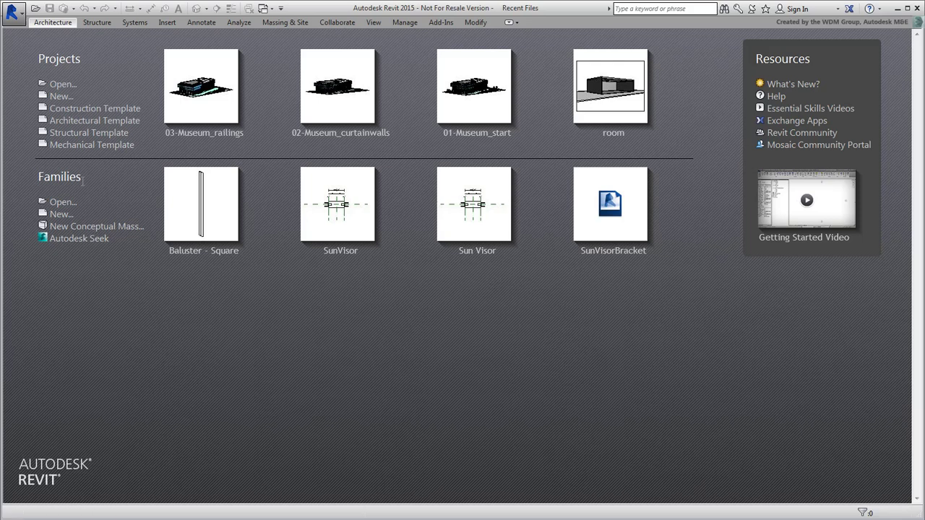
Open the 03-Museum_railings.rvt project from the Recent Files screen
{"action": "left_click", "coordinate": [62, 85]}
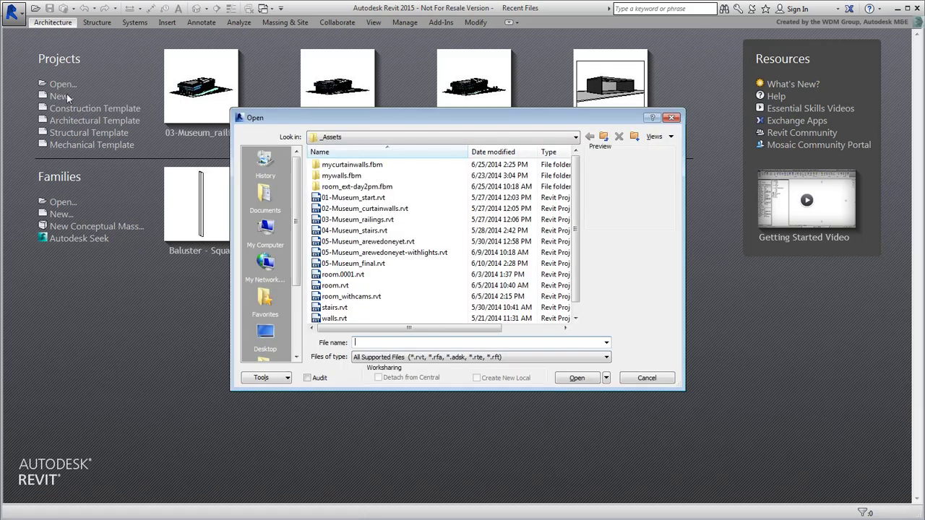
{"action": "left_click", "coordinate": [376, 219]}
{"action": "left_click", "coordinate": [577, 378]}
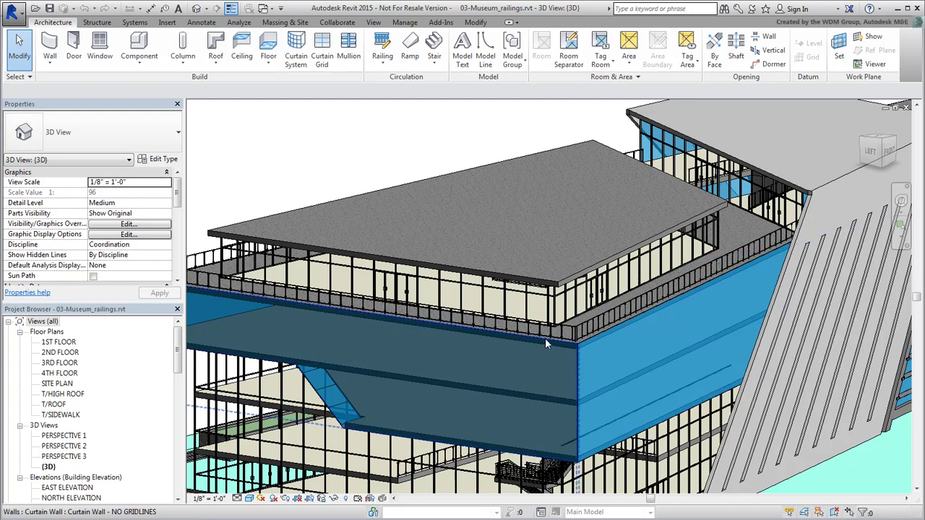
Zoom and orbit to the sloped stair wall and check that its lower railing is a Site Guardrail
{"action": "scroll", "coordinate": [545, 338], "scroll_direction": "up", "scroll_amount": 6}
{"action": "scroll", "coordinate": [535, 331], "scroll_direction": "up", "scroll_amount": 2}
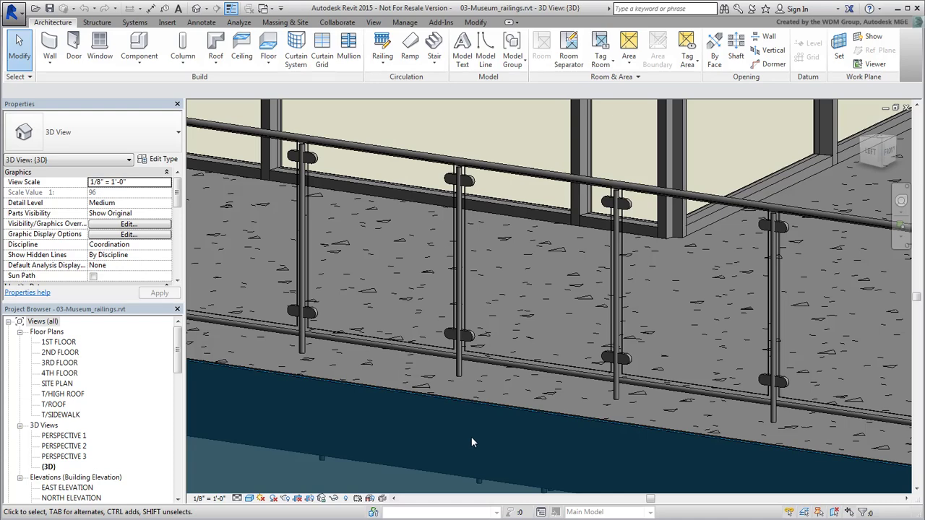
{"action": "scroll", "coordinate": [471, 437], "scroll_direction": "down", "scroll_amount": 6}
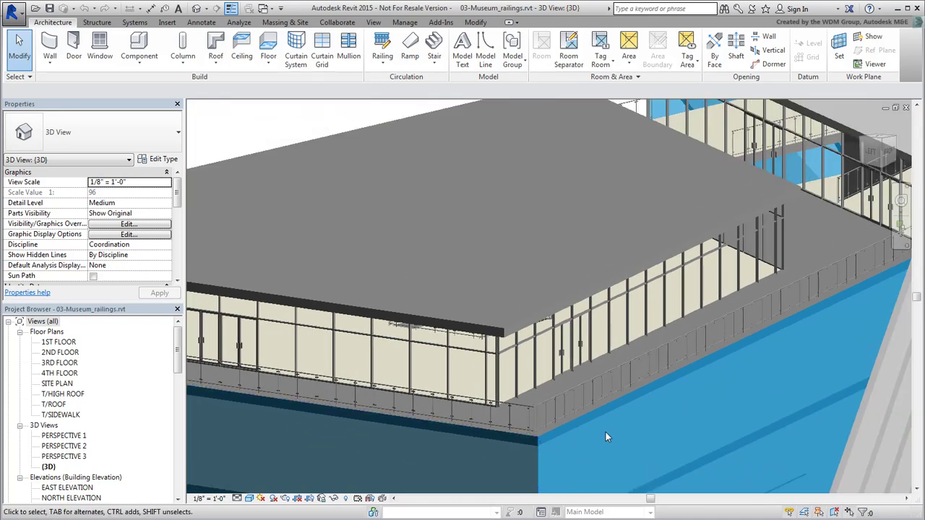
{"action": "middle_click_drag", "start_coordinate": [610, 432], "coordinate": [597, 364], "text": "shift"}
{"action": "scroll", "coordinate": [643, 341], "scroll_direction": "up", "scroll_amount": 8}
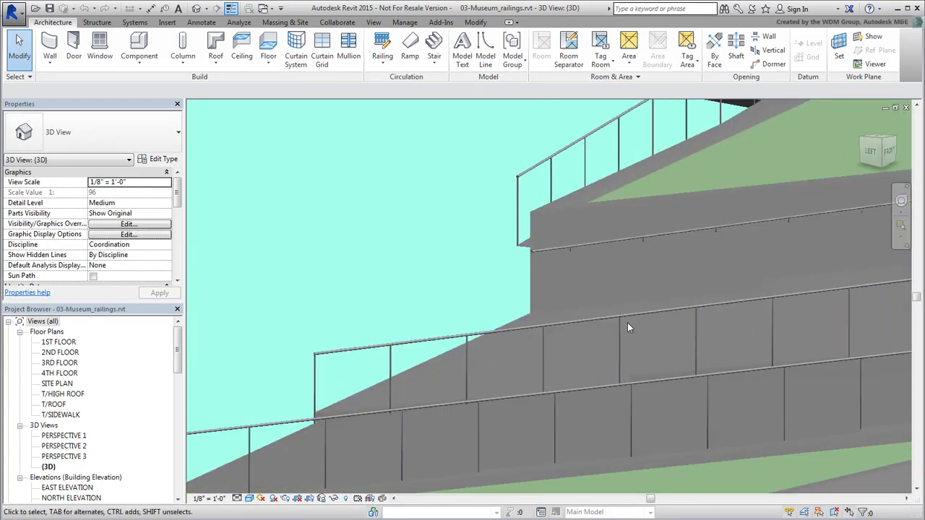
{"action": "mouse_move", "coordinate": [627, 322]}
{"action": "middle_mouse_down"}
{"action": "mouse_move", "coordinate": [473, 398]}
{"action": "mouse_move", "coordinate": [584, 367]}
{"action": "middle_mouse_up"}
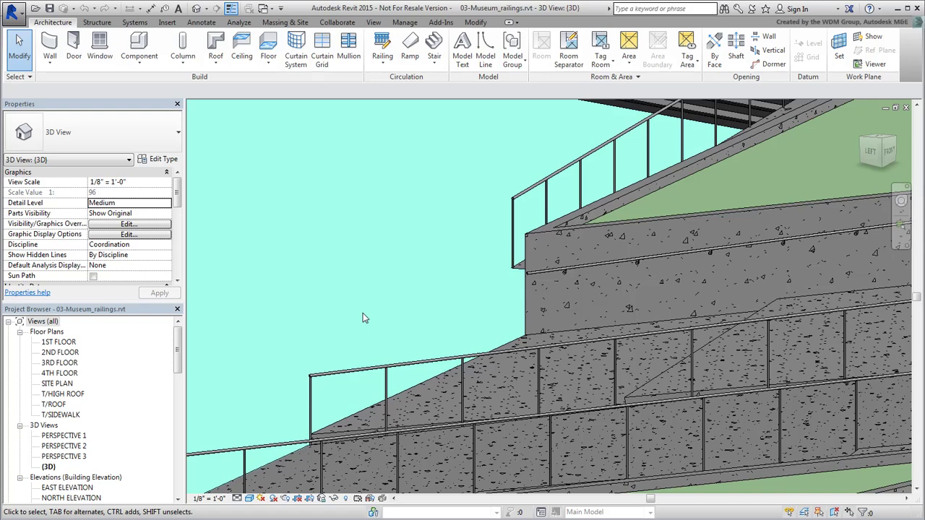
{"action": "left_click", "coordinate": [382, 367]}
{"action": "scroll", "coordinate": [324, 408], "scroll_direction": "up", "scroll_amount": 3}
{"action": "scroll", "coordinate": [337, 409], "scroll_direction": "up", "scroll_amount": 2}
{"action": "middle_click_drag", "start_coordinate": [337, 409], "coordinate": [365, 302]}
{"action": "left_click", "coordinate": [353, 254]}
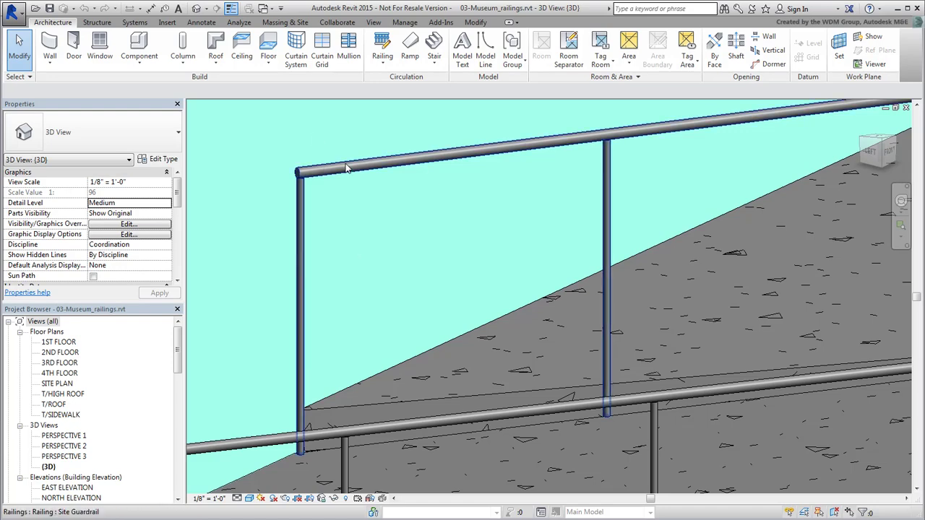
Review the Site Guardrail's baluster placement and start post families, leaving the round balusters unchanged
{"action": "left_click", "coordinate": [316, 168]}
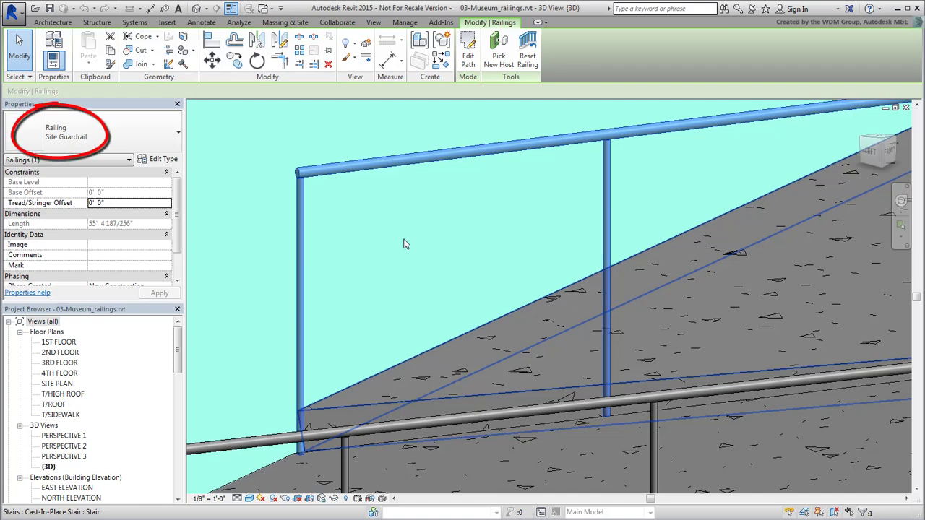
{"action": "left_click", "coordinate": [162, 160]}
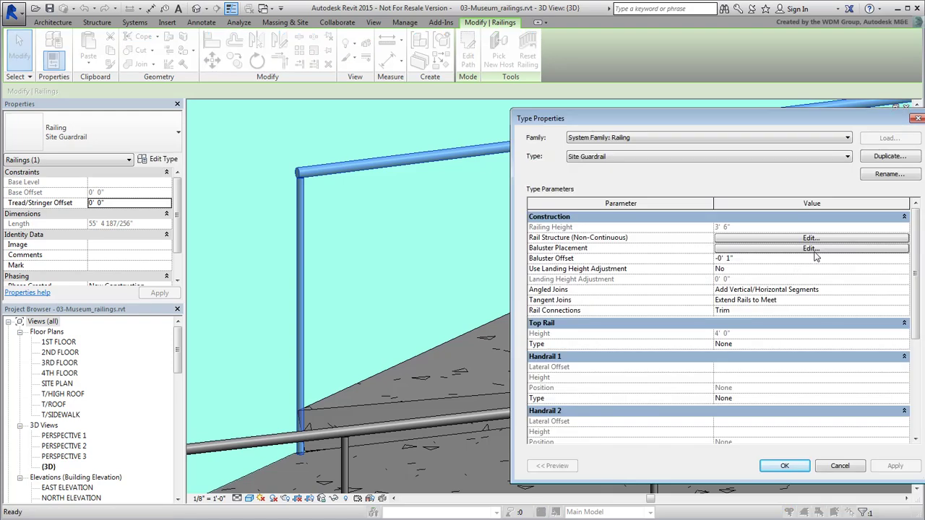
{"action": "left_click", "coordinate": [812, 249]}
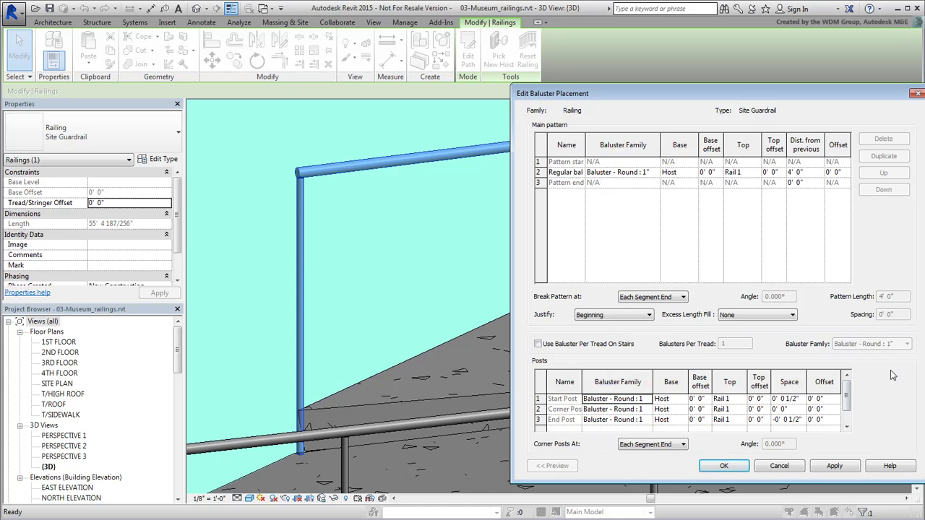
{"action": "left_click", "coordinate": [647, 400]}
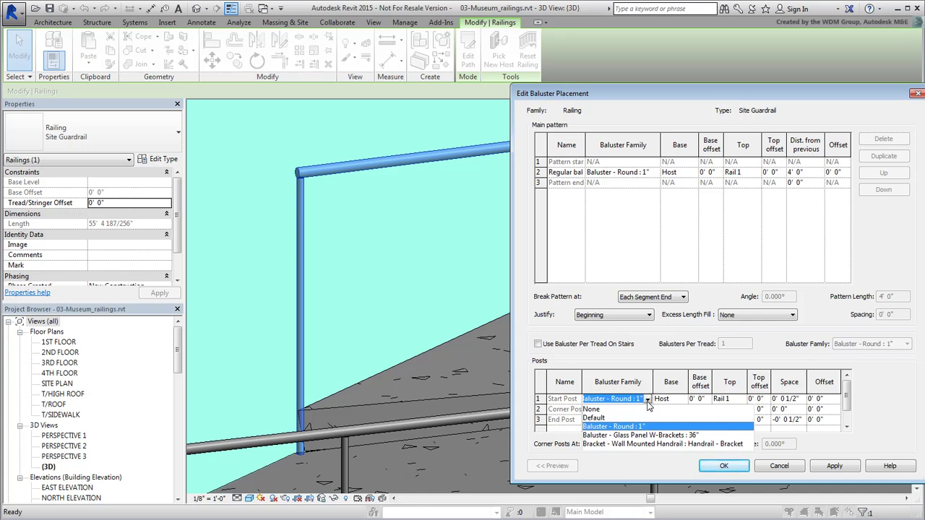
{"action": "left_click", "coordinate": [647, 400]}
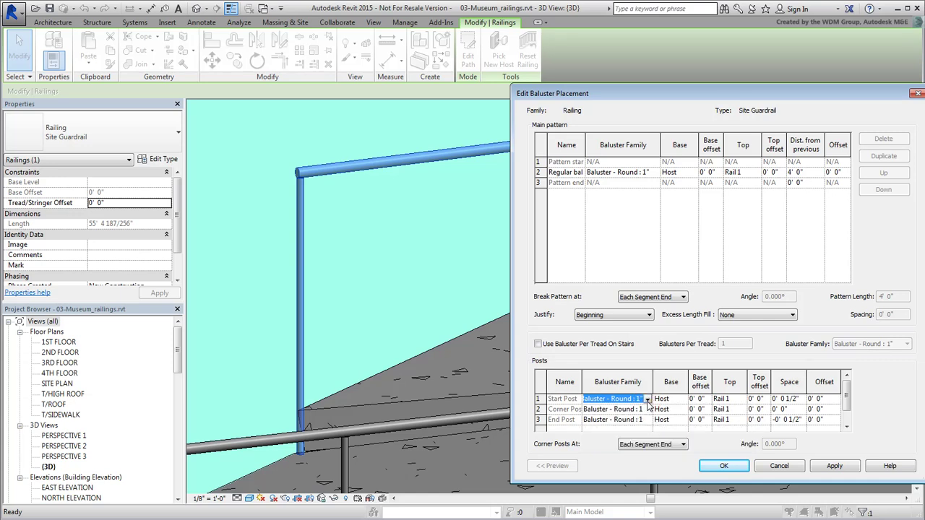
{"action": "left_click", "coordinate": [784, 468]}
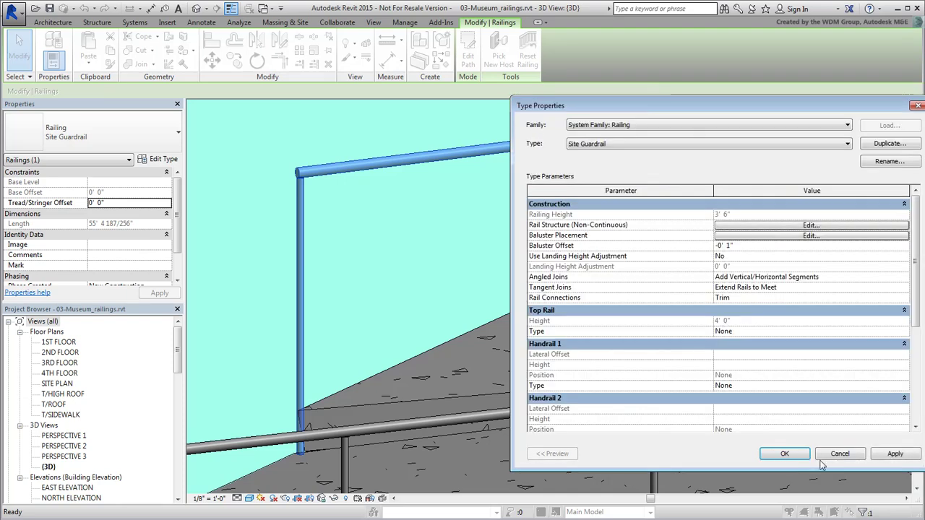
Load Baluster - Square.rfa from the US Imperial Railings > Balusters library folder
{"action": "left_click", "coordinate": [844, 455]}
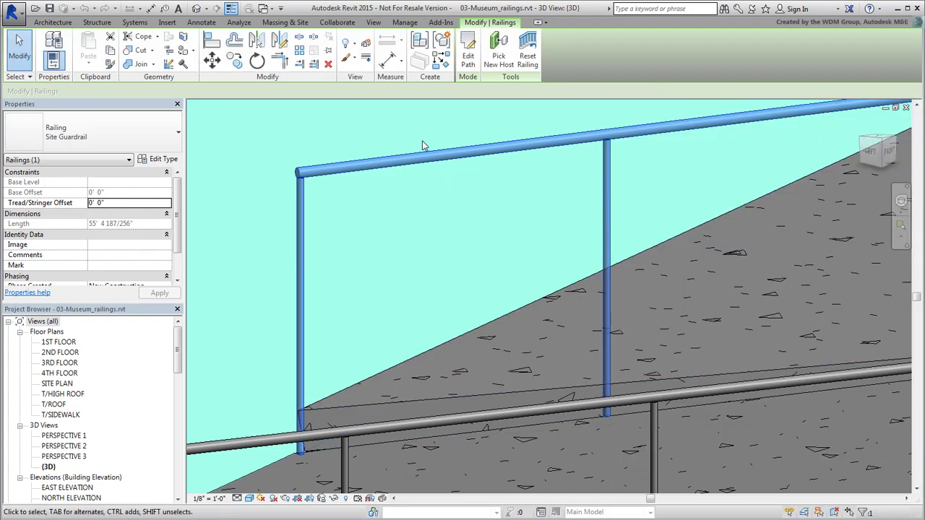
{"action": "left_click", "coordinate": [167, 24]}
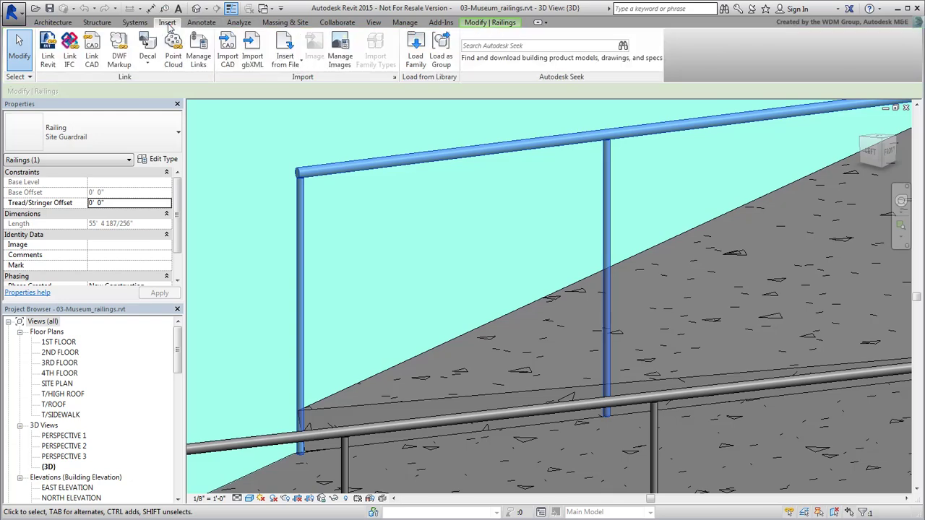
{"action": "left_click", "coordinate": [409, 54]}
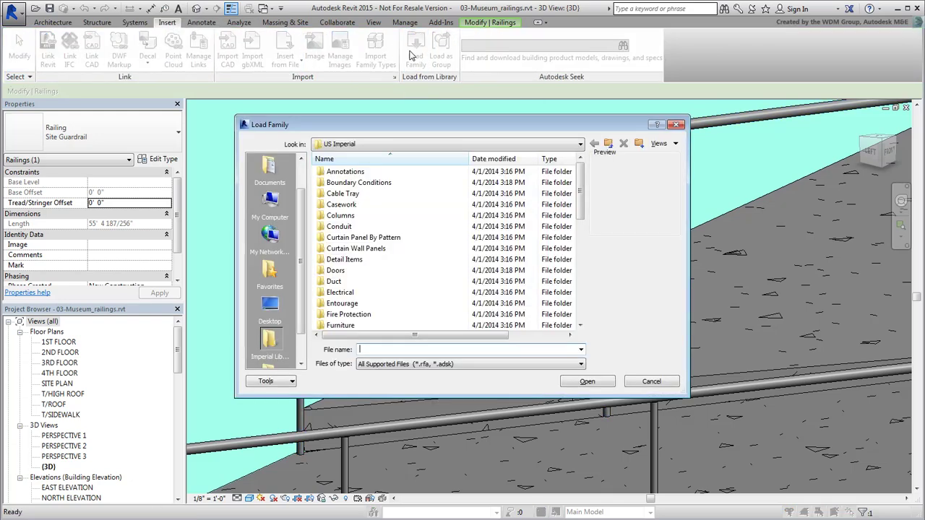
{"action": "left_click_drag", "start_coordinate": [578, 208], "coordinate": [584, 243]}
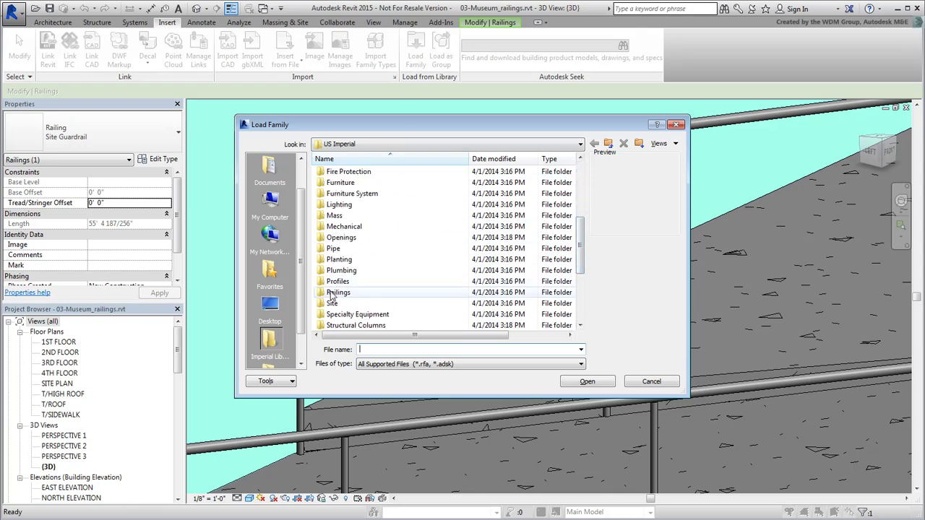
{"action": "double_click", "coordinate": [340, 286]}
{"action": "double_click", "coordinate": [339, 172]}
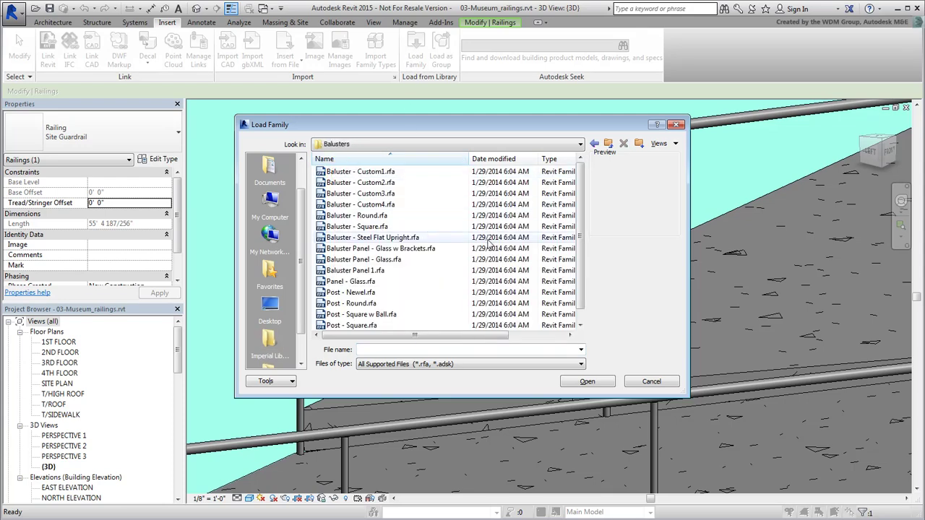
{"action": "left_click", "coordinate": [353, 227]}
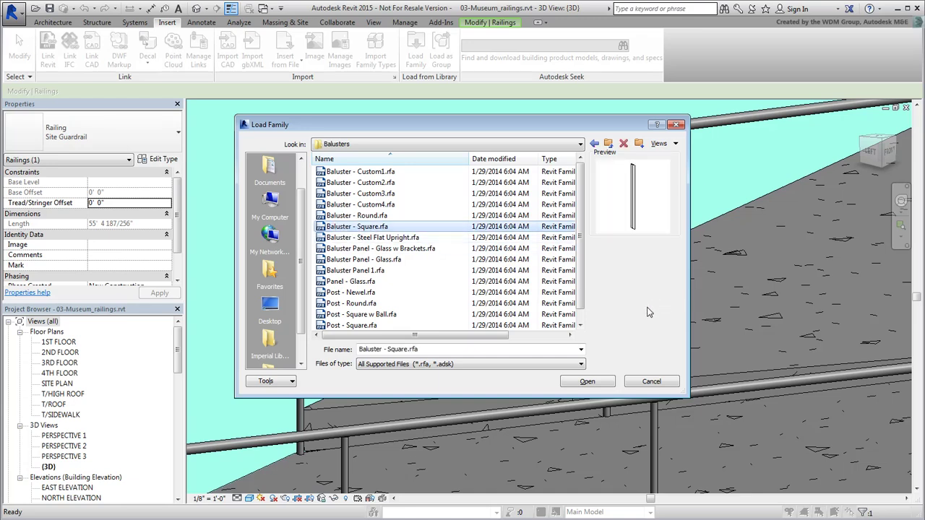
{"action": "left_click", "coordinate": [586, 381]}
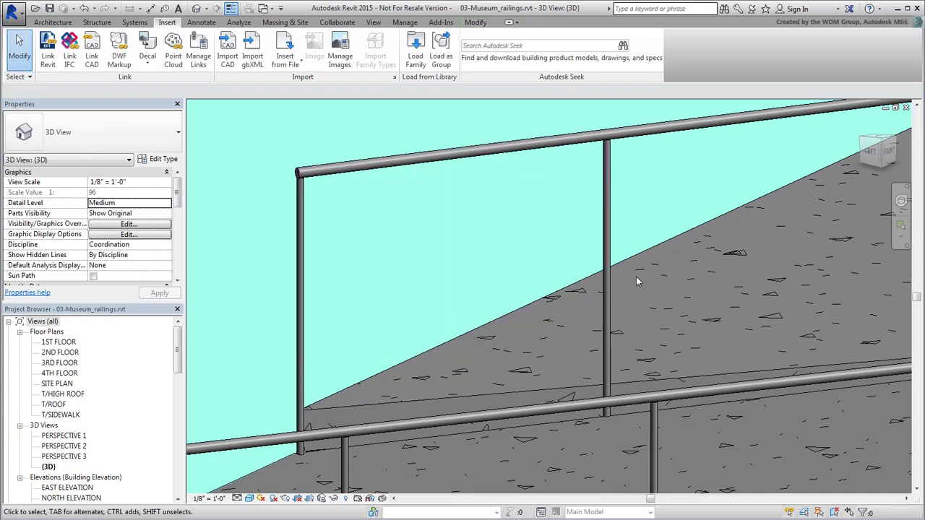
Set the Site Guardrail's start, corner and end posts to Baluster - Square : 1"
{"action": "left_click", "coordinate": [416, 159]}
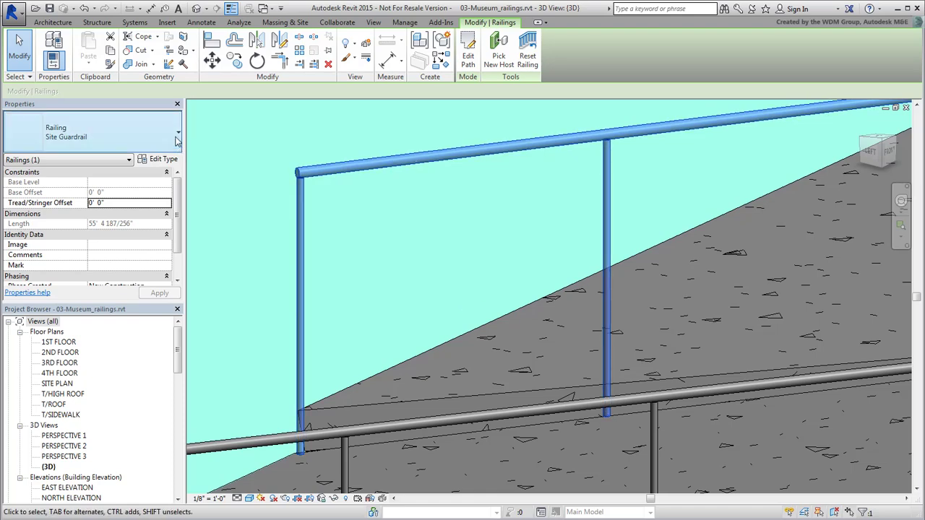
{"action": "left_click", "coordinate": [163, 160]}
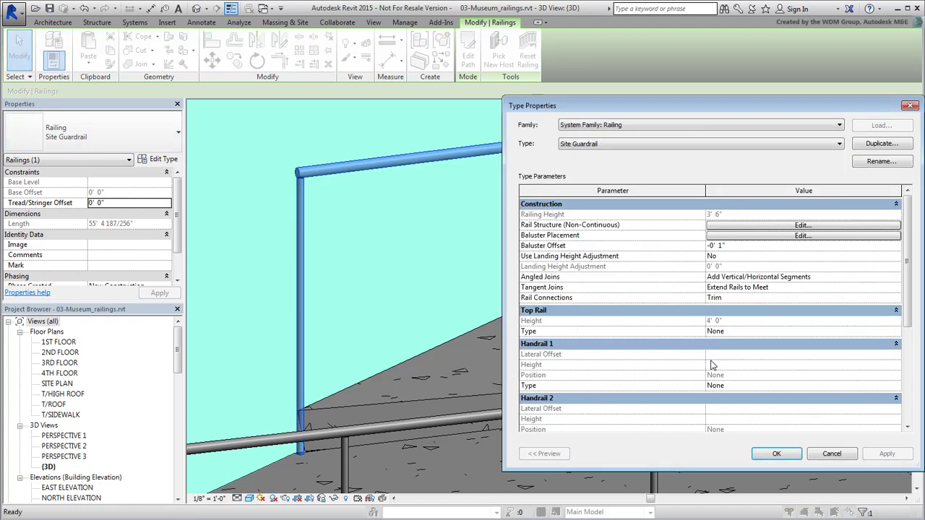
{"action": "left_click", "coordinate": [802, 236]}
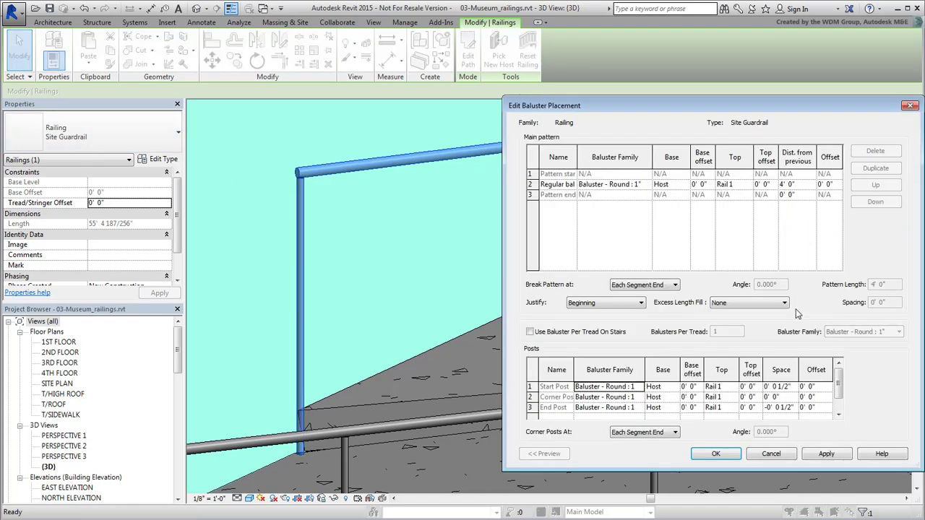
{"action": "left_click", "coordinate": [639, 386]}
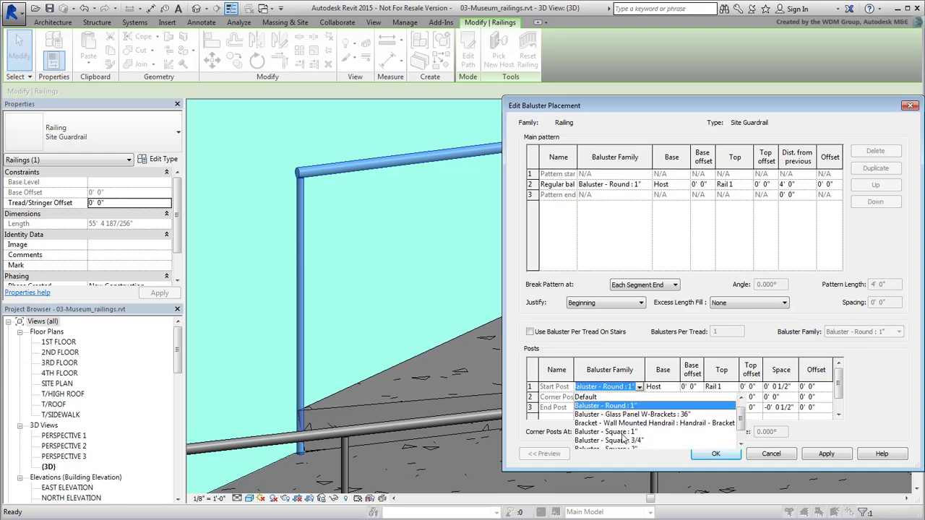
{"action": "left_click", "coordinate": [623, 432]}
{"action": "left_click", "coordinate": [639, 397]}
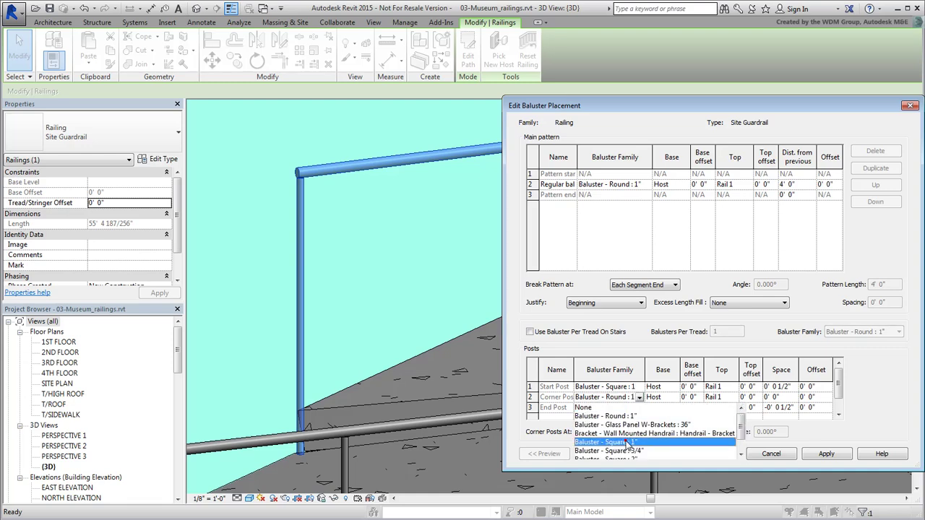
{"action": "left_click", "coordinate": [625, 451]}
{"action": "left_click", "coordinate": [639, 408]}
{"action": "left_click", "coordinate": [623, 461]}
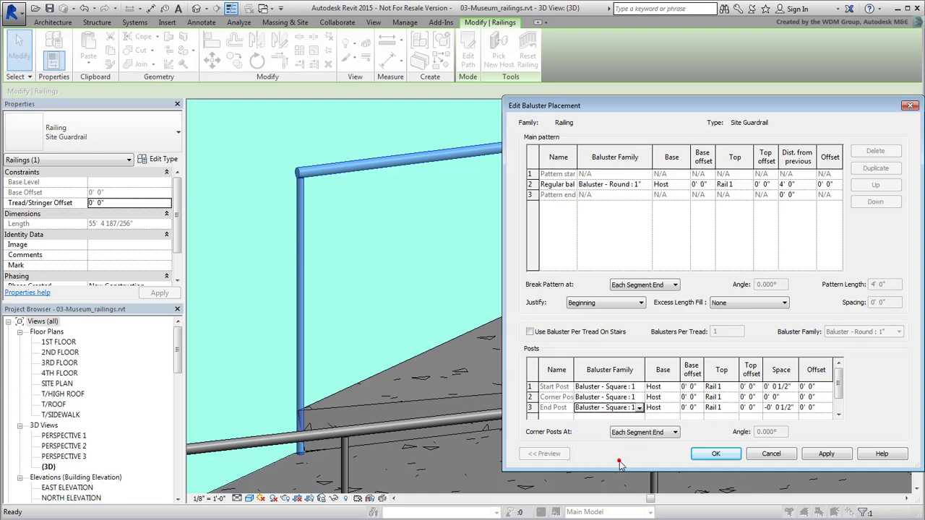
Make the regular balusters square too, apply the type, and inspect the guardrail along the ramp
{"action": "left_click", "coordinate": [646, 184]}
{"action": "left_click", "coordinate": [636, 230]}
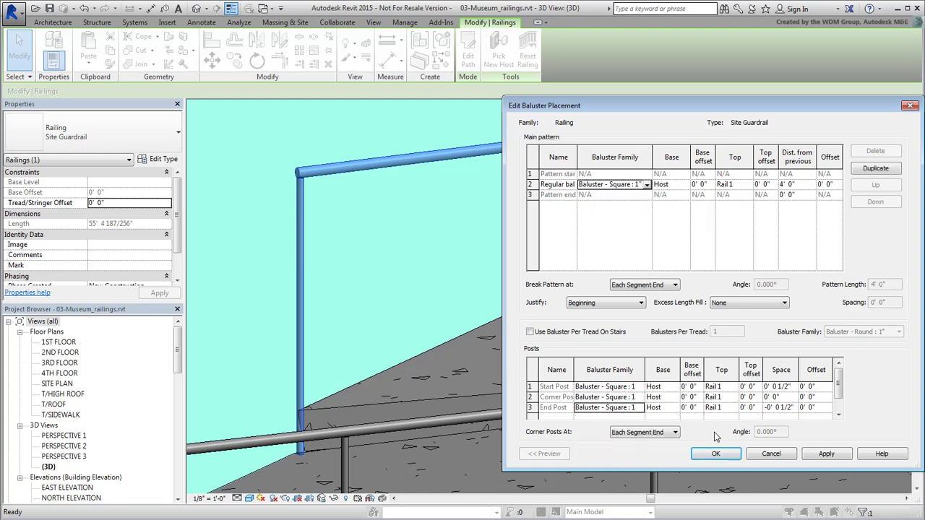
{"action": "left_click", "coordinate": [715, 454]}
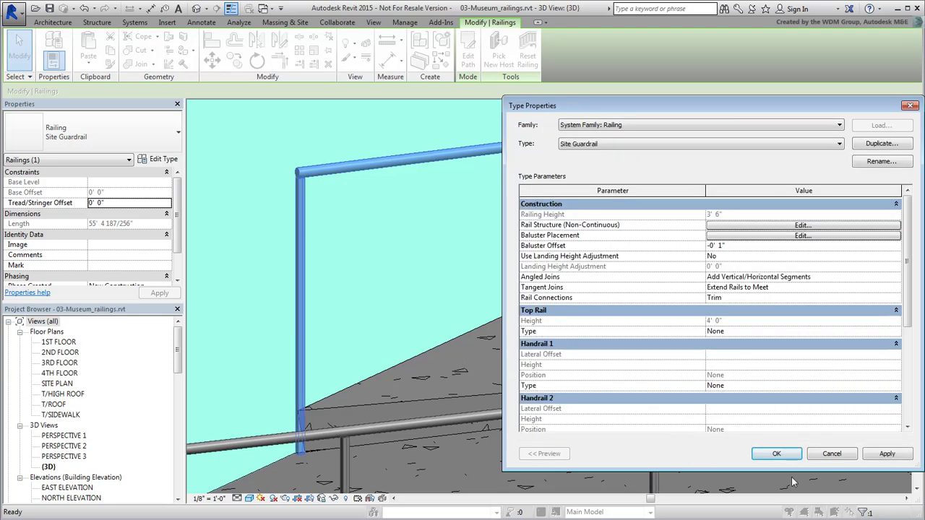
{"action": "left_click", "coordinate": [776, 453]}
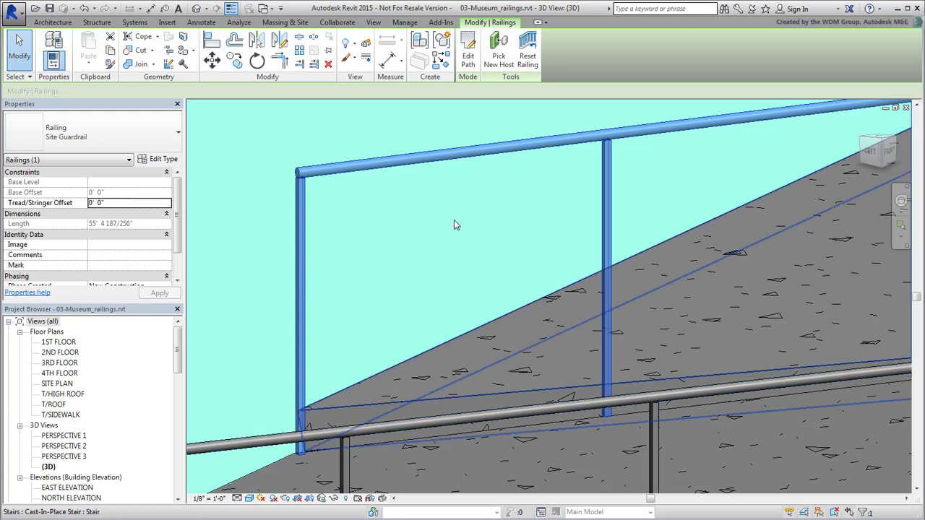
{"action": "middle_click_drag", "start_coordinate": [454, 220], "coordinate": [826, 221]}
{"action": "middle_click_drag", "start_coordinate": [692, 177], "coordinate": [368, 316], "text": "shift"}
Zoom and orbit to the interior staircase and select its Guardrail - Pipe railing
{"action": "scroll", "coordinate": [696, 423], "scroll_direction": "down", "scroll_amount": 5}
{"action": "left_click", "coordinate": [696, 424]}
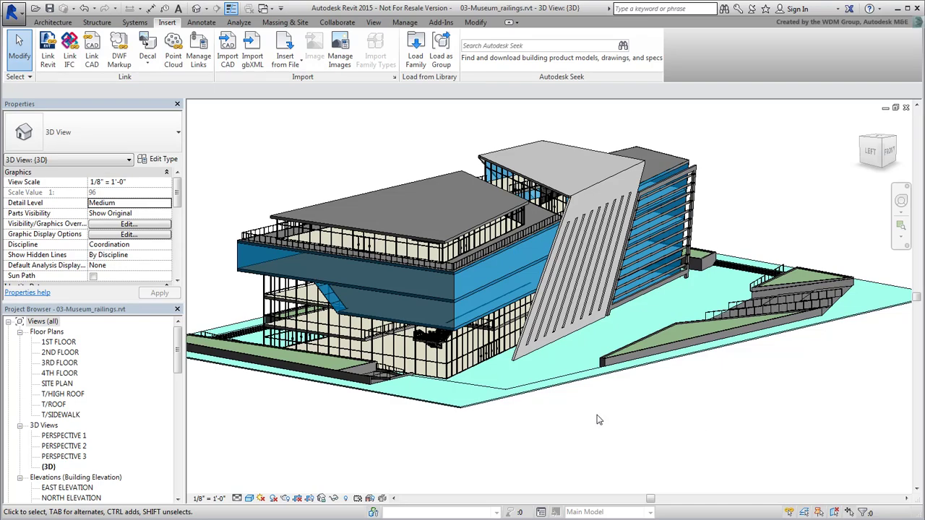
{"action": "scroll", "coordinate": [518, 381], "scroll_direction": "up", "scroll_amount": 10}
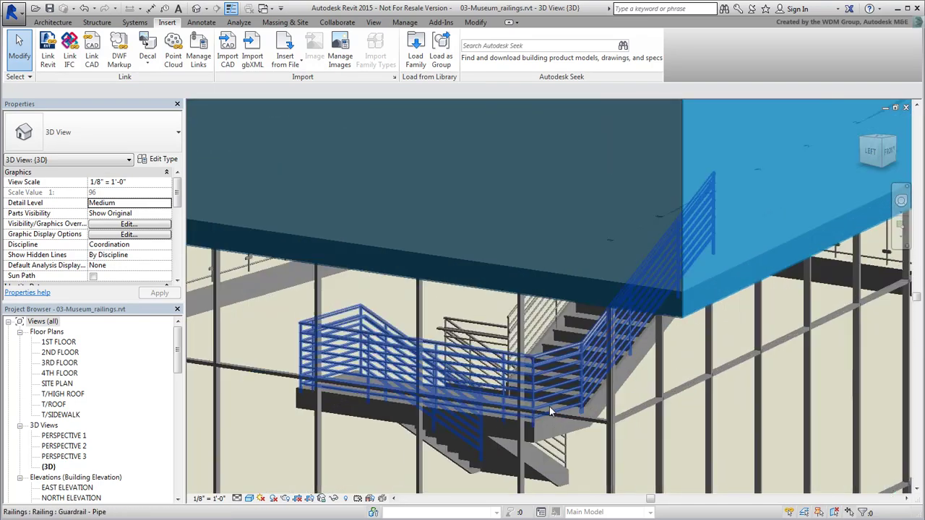
{"action": "middle_click_drag", "start_coordinate": [549, 407], "coordinate": [532, 414], "text": "shift"}
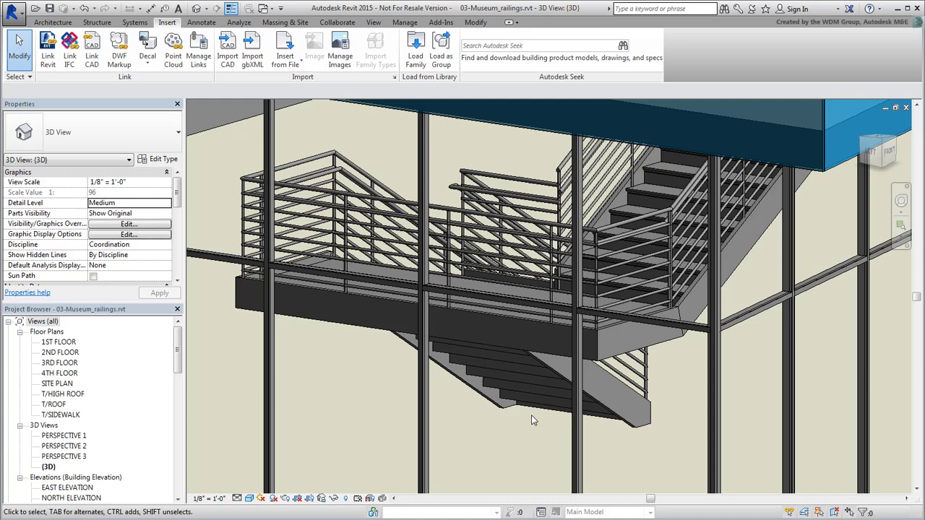
{"action": "left_click", "coordinate": [355, 201]}
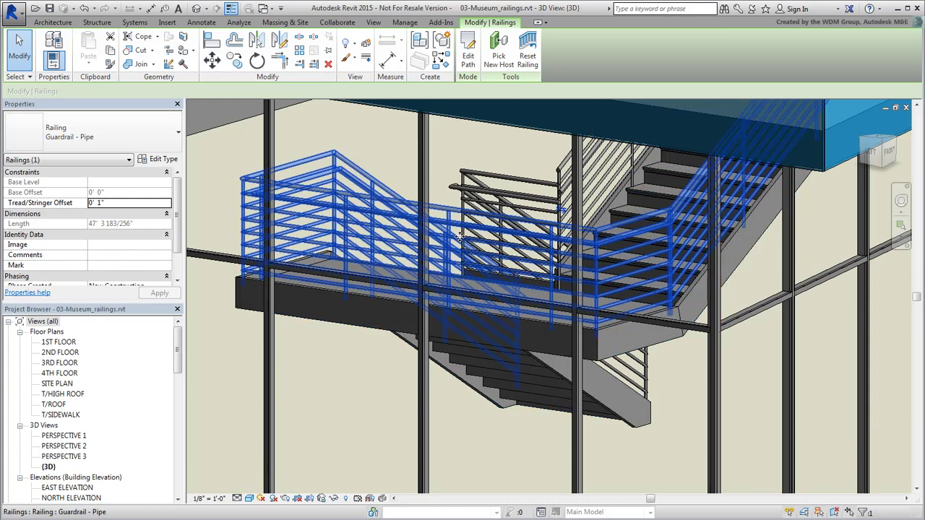
{"action": "left_click", "coordinate": [167, 22]}
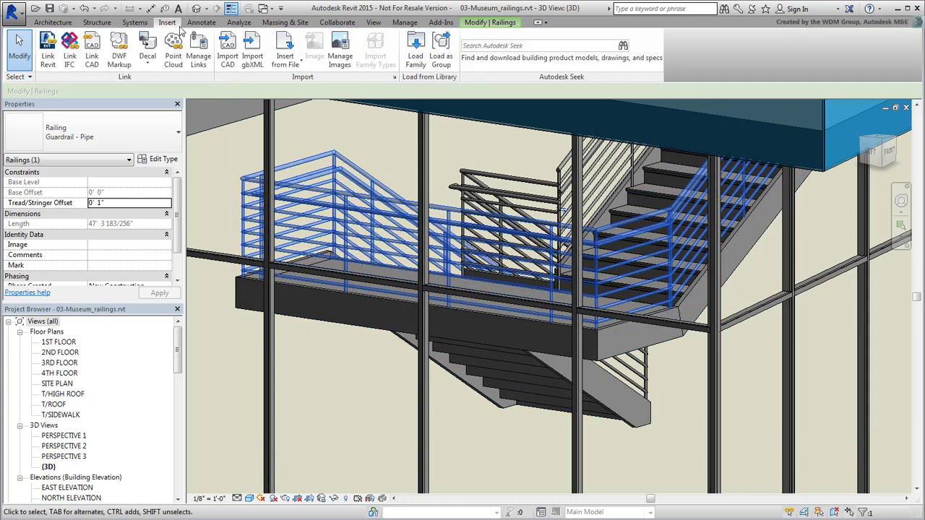
Load the Square Rail.rfa profile family from the library's Profiles > Railings folder
{"action": "left_click", "coordinate": [415, 56]}
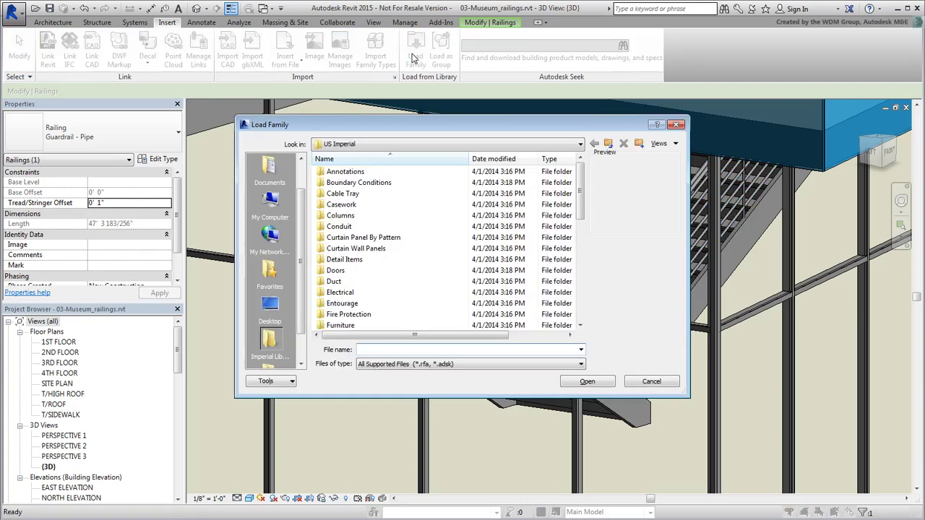
{"action": "left_click_drag", "start_coordinate": [583, 181], "coordinate": [584, 242]}
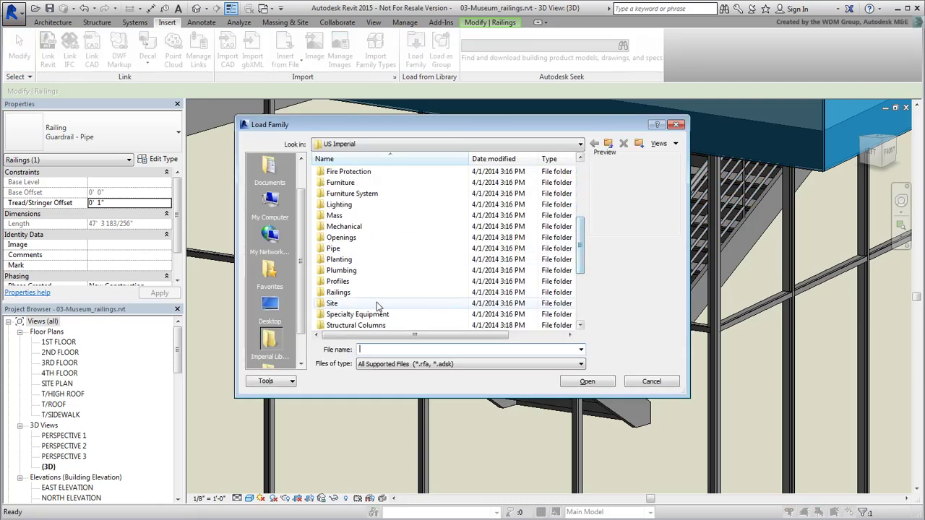
{"action": "double_click", "coordinate": [338, 282]}
{"action": "double_click", "coordinate": [351, 227]}
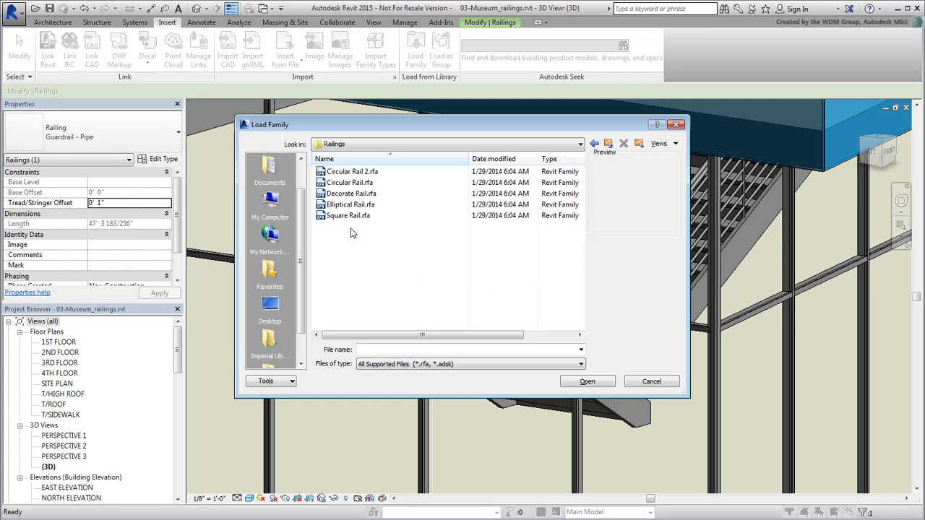
{"action": "left_click", "coordinate": [347, 216]}
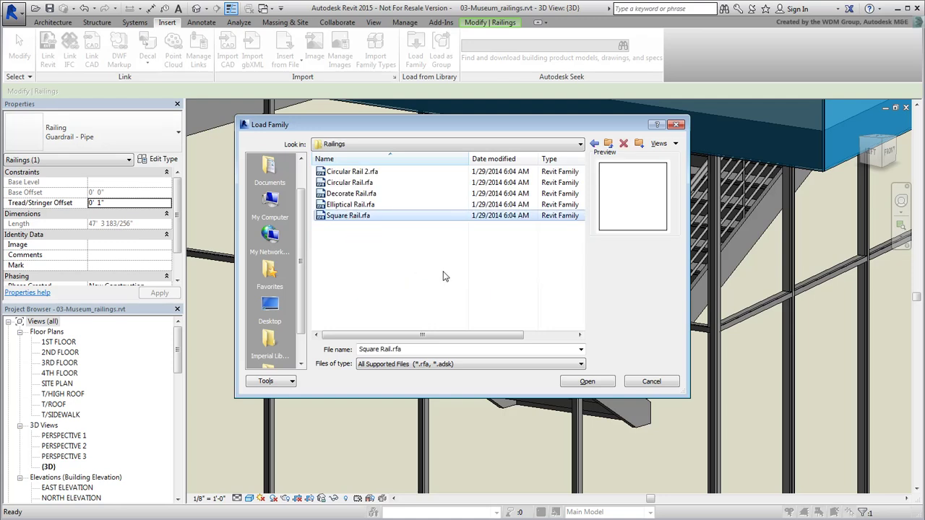
{"action": "left_click", "coordinate": [587, 381]}
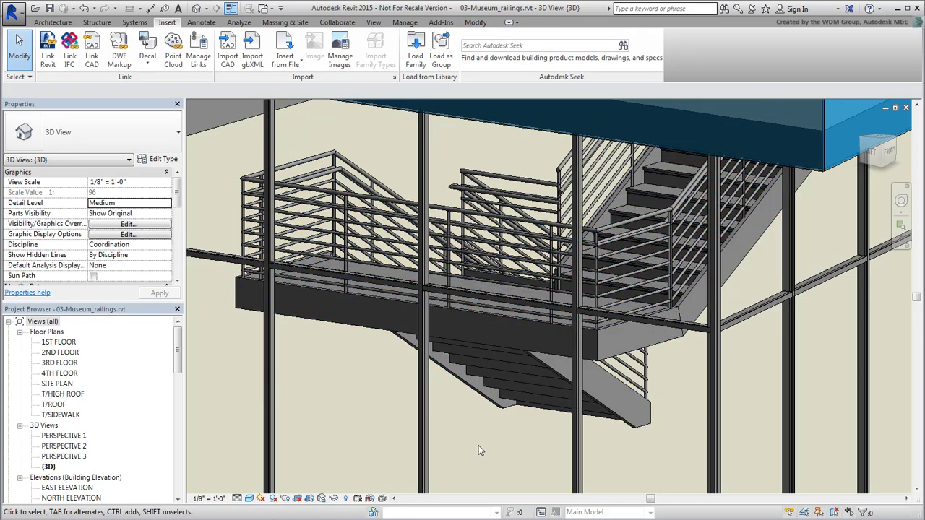
In the Project Browser, duplicate the 1" Square Rail profile type as 1/4"
{"action": "left_click_drag", "start_coordinate": [177, 351], "coordinate": [131, 492]}
{"action": "left_click", "coordinate": [19, 394]}
{"action": "left_click", "coordinate": [64, 478]}
{"action": "left_click", "coordinate": [31, 477]}
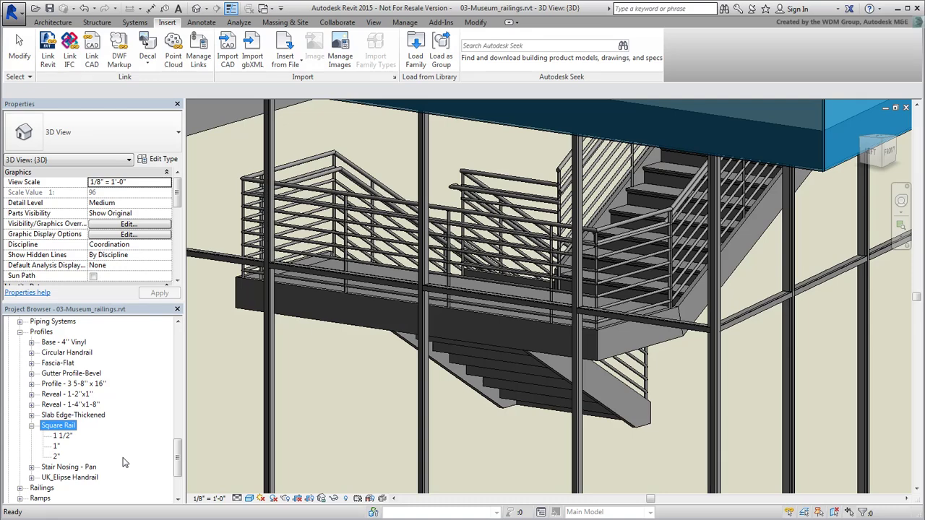
{"action": "left_click", "coordinate": [57, 446]}
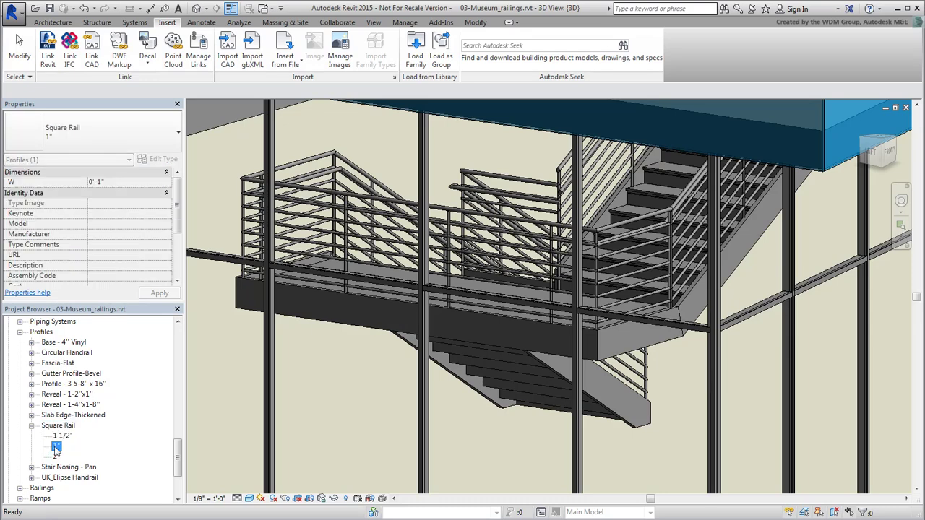
{"action": "right_click", "coordinate": [57, 445]}
{"action": "left_click", "coordinate": [86, 454]}
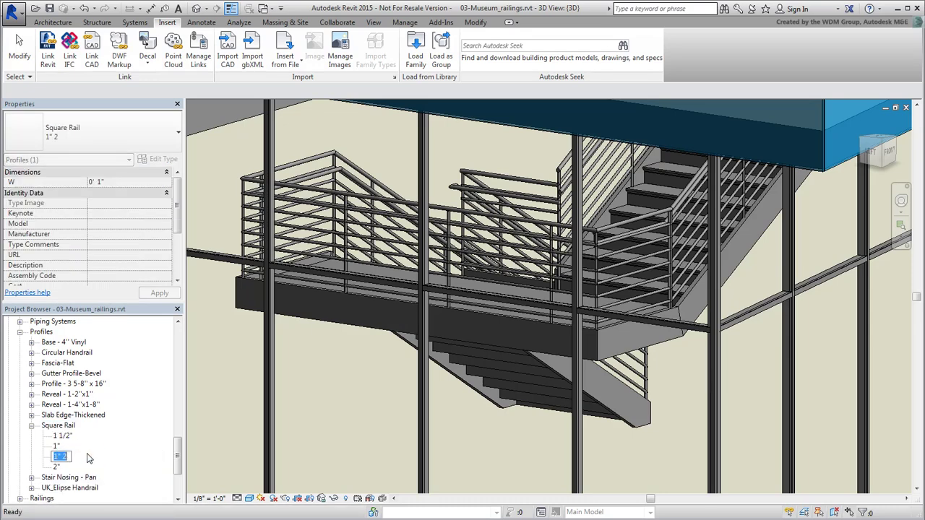
{"action": "type", "text": "1/4"}
{"action": "key", "text": "Return"}
Set the 1/4" Square Rail type's width W to 0' 0 1/4"
{"action": "right_click", "coordinate": [60, 458]}
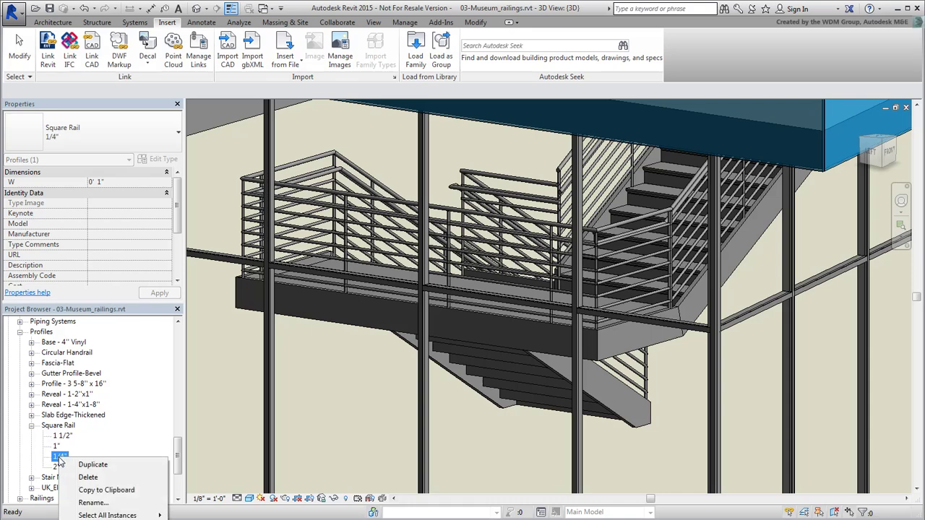
{"action": "left_click", "coordinate": [101, 518]}
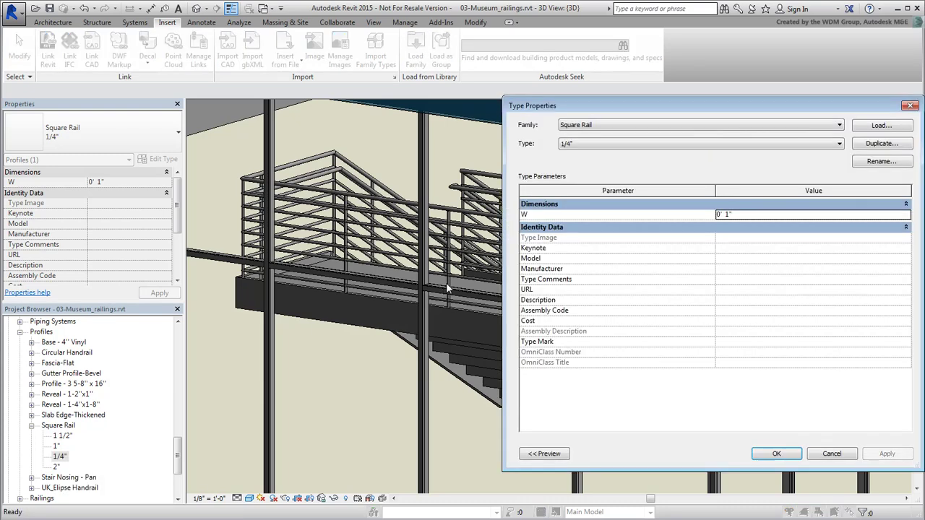
{"action": "left_click", "coordinate": [723, 213]}
{"action": "type", "text": ".25"}
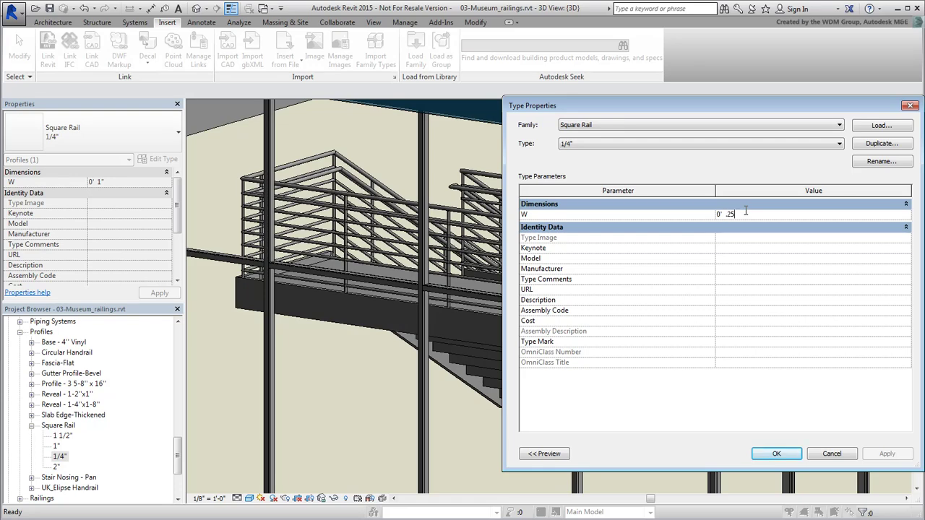
{"action": "key", "text": "Return"}
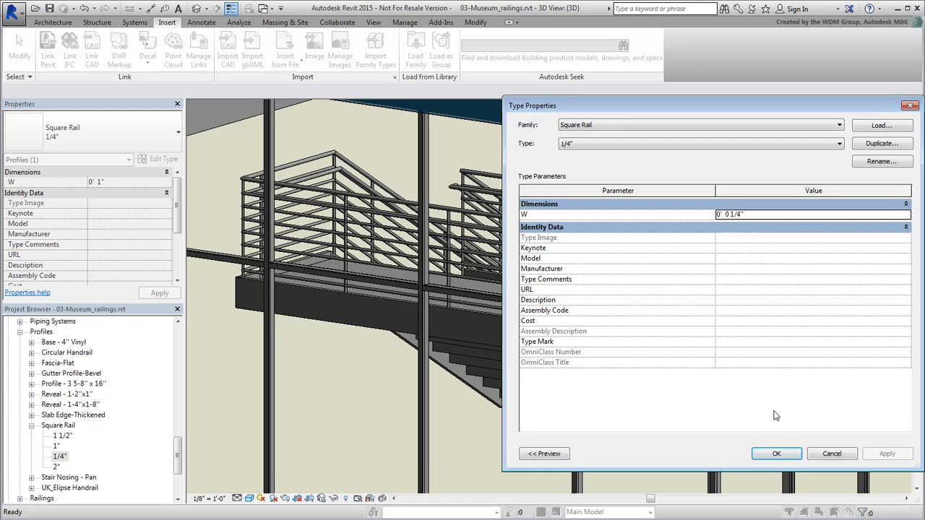
{"action": "left_click", "coordinate": [771, 454]}
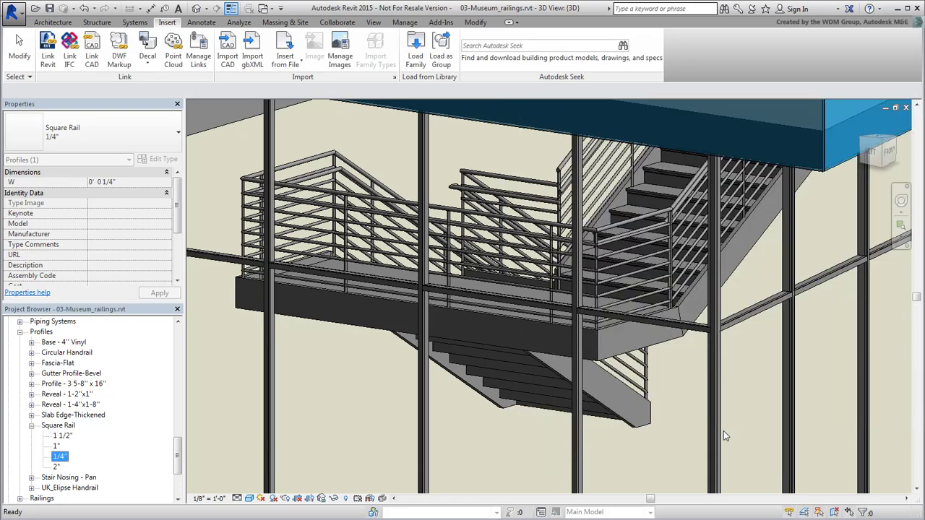
Reselect the staircase's 47' 3 183/256" Guardrail - Pipe railing in the 3D view
{"action": "left_click", "coordinate": [655, 453]}
{"action": "left_click", "coordinate": [338, 195]}
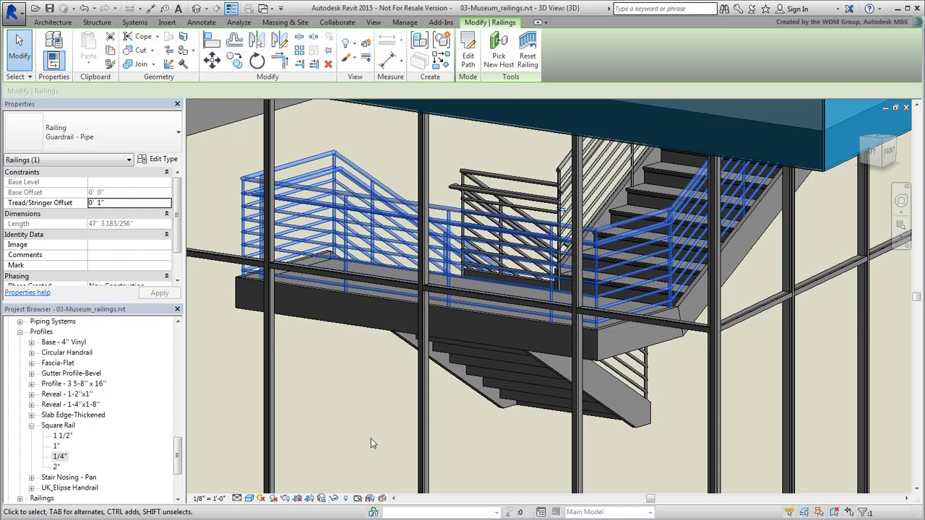
Duplicate the Guardrail - Pipe type as a new railing type named Guardrail - Wire
{"action": "left_click", "coordinate": [160, 159]}
{"action": "left_click", "coordinate": [880, 144]}
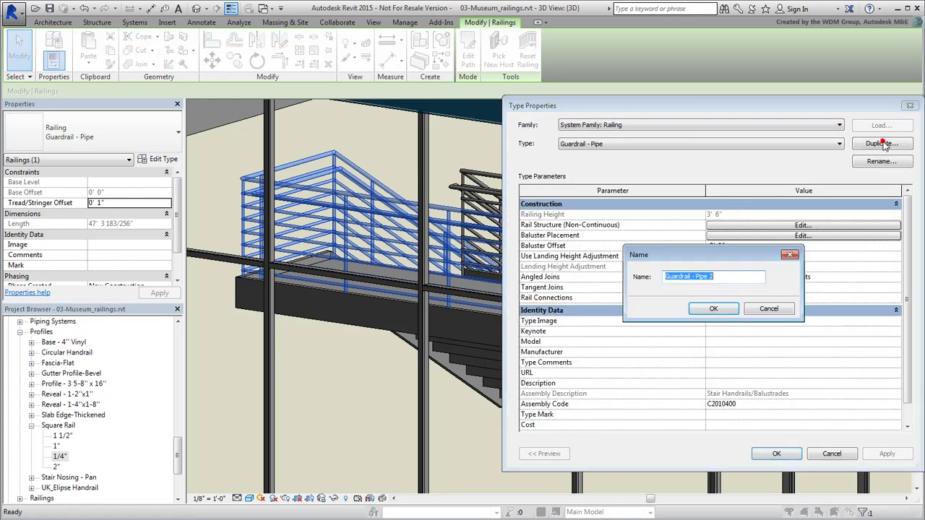
{"action": "left_click", "coordinate": [698, 277]}
{"action": "left_click_drag", "start_coordinate": [687, 277], "coordinate": [716, 276]}
{"action": "type", "text": "Wir"}
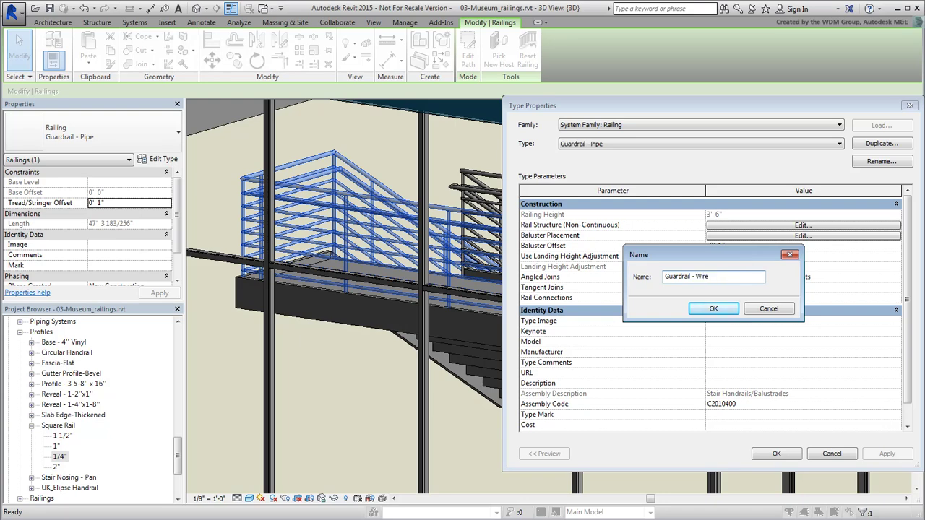
{"action": "key", "text": "Return"}
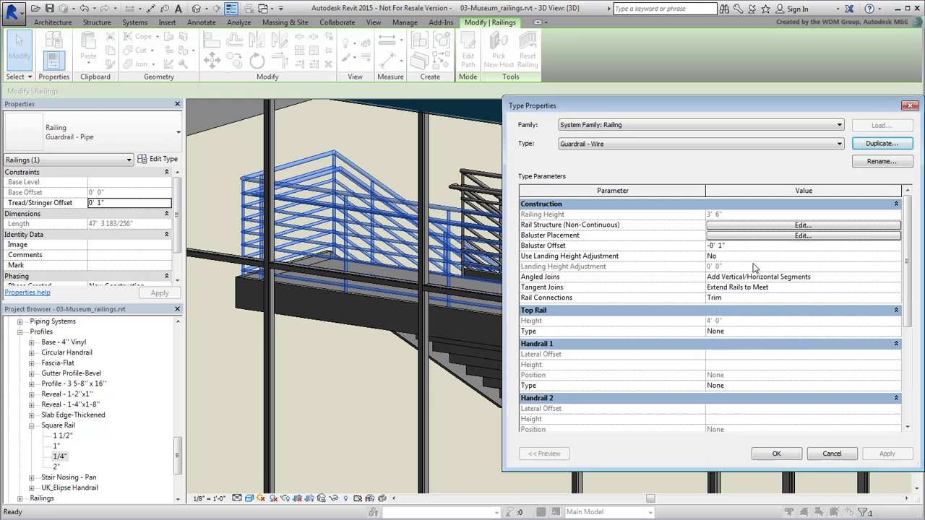
In Baluster Placement, set the regular baluster and start, corner and end posts to Baluster - Square : 1"
{"action": "left_click", "coordinate": [802, 237]}
{"action": "left_click", "coordinate": [642, 187]}
{"action": "left_click", "coordinate": [647, 185]}
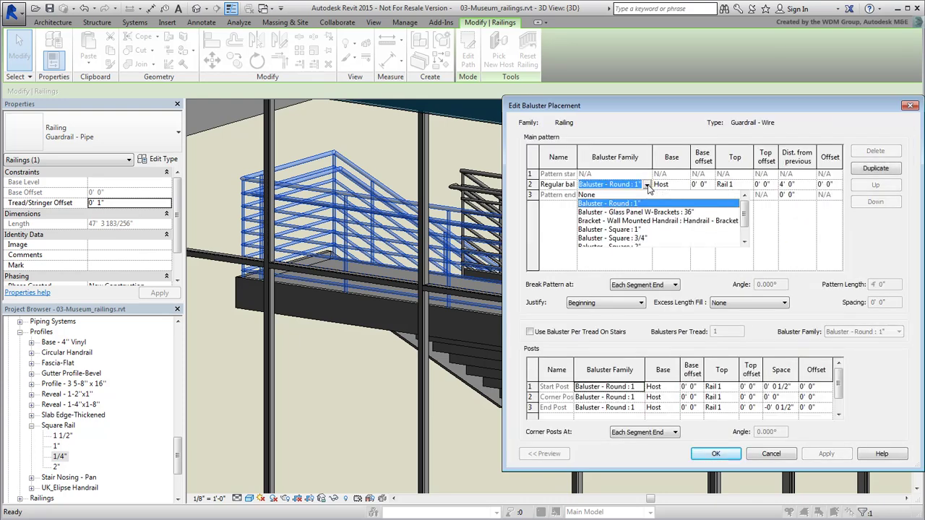
{"action": "left_click", "coordinate": [628, 229]}
{"action": "left_click", "coordinate": [642, 390]}
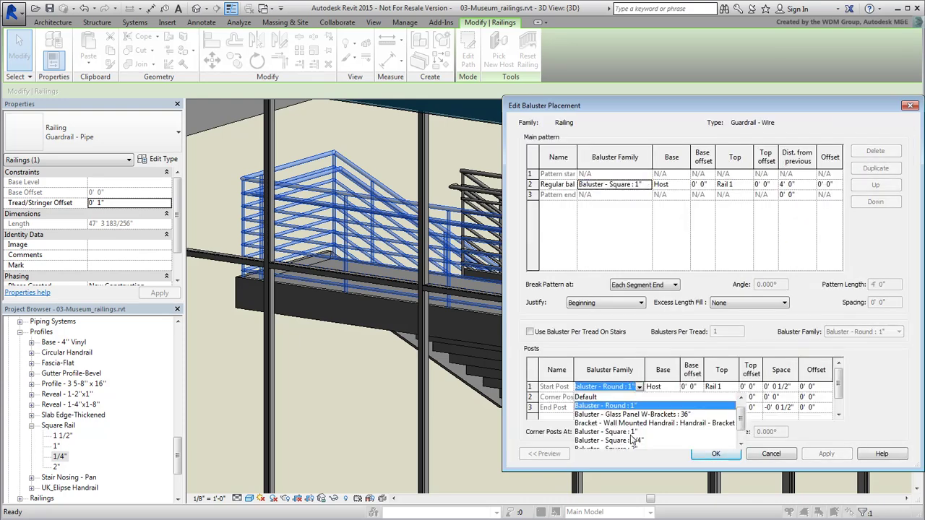
{"action": "left_click", "coordinate": [631, 432]}
{"action": "left_click", "coordinate": [641, 398]}
{"action": "left_click", "coordinate": [625, 440]}
{"action": "left_click", "coordinate": [640, 408]}
{"action": "left_click", "coordinate": [626, 461]}
{"action": "left_click", "coordinate": [714, 454]}
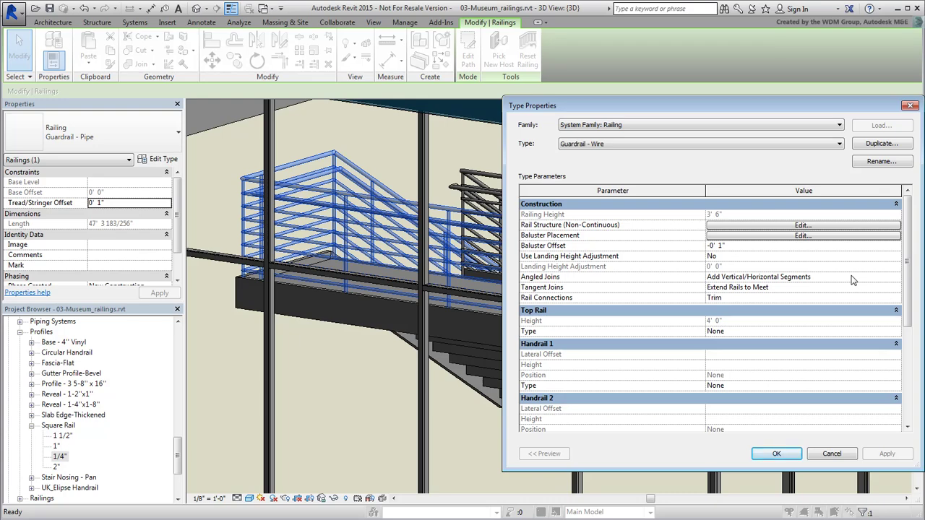
In the rail structure, change Rail 9's profile from the circular handrail to Square Rail : 1"
{"action": "left_click", "coordinate": [800, 226]}
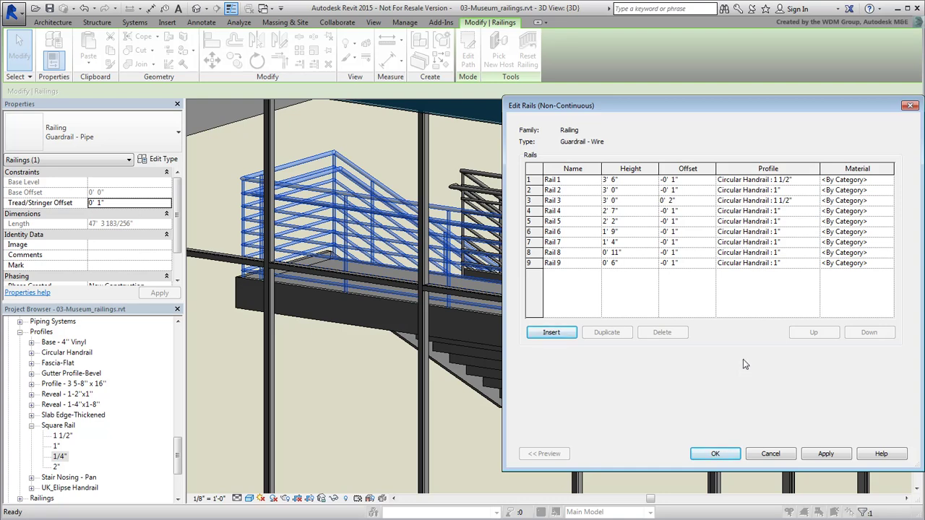
{"action": "left_click", "coordinate": [775, 263]}
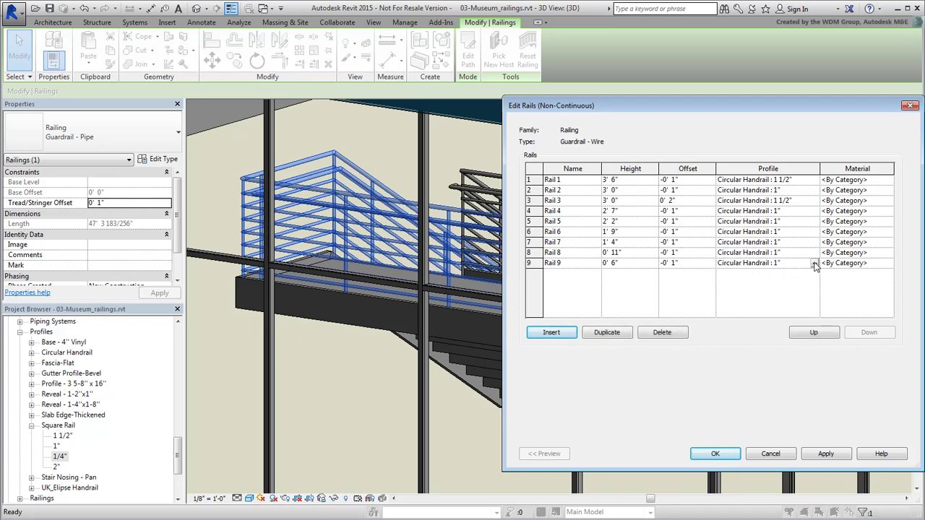
{"action": "left_click", "coordinate": [814, 264]}
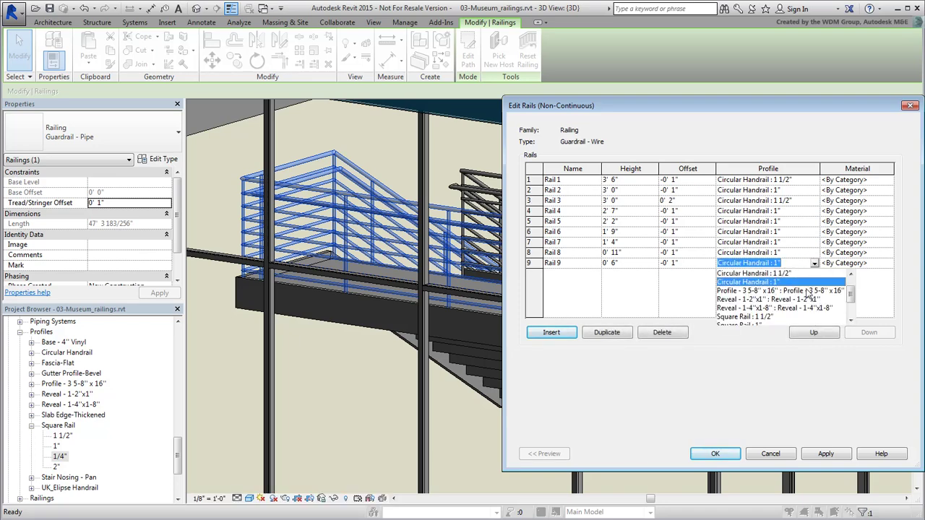
{"action": "scroll", "coordinate": [851, 303], "scroll_direction": "down", "scroll_amount": 2}
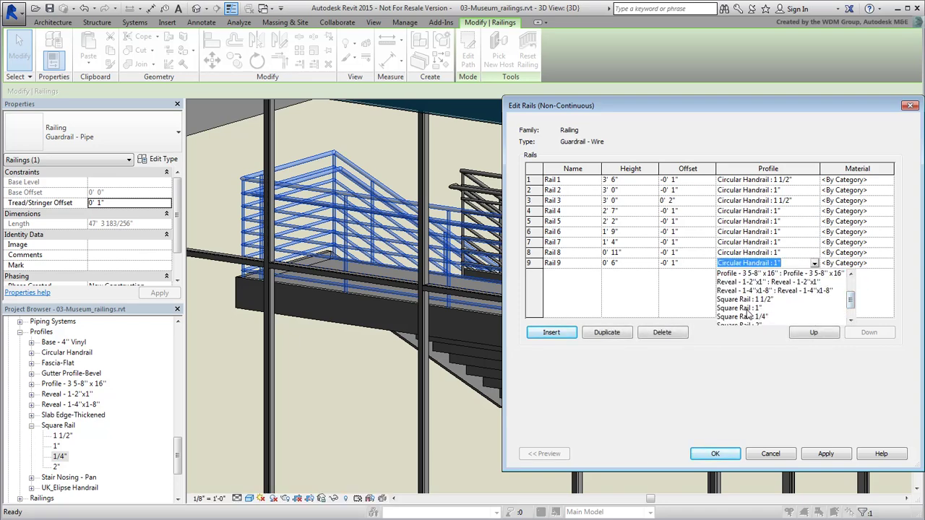
{"action": "left_click", "coordinate": [747, 309]}
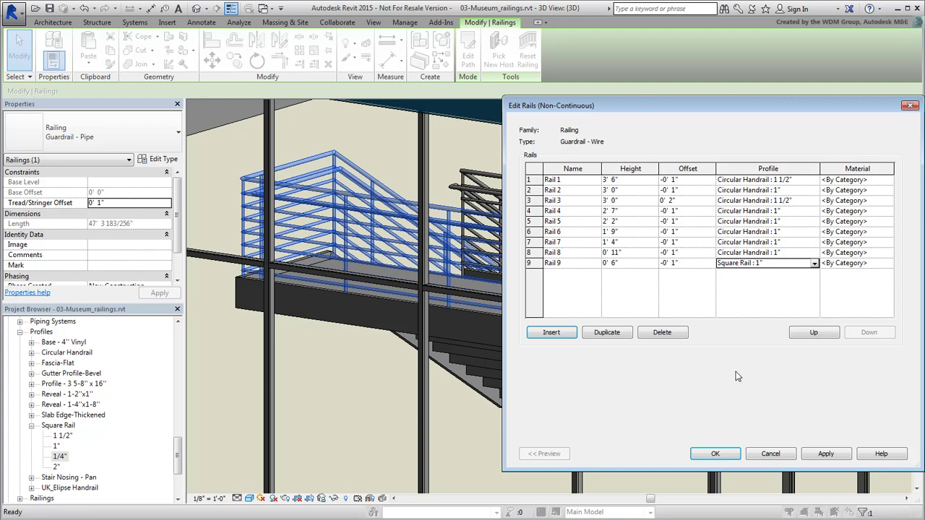
Delete Rails 4, 5 and 6 from the rail structure
{"action": "left_click", "coordinate": [564, 211]}
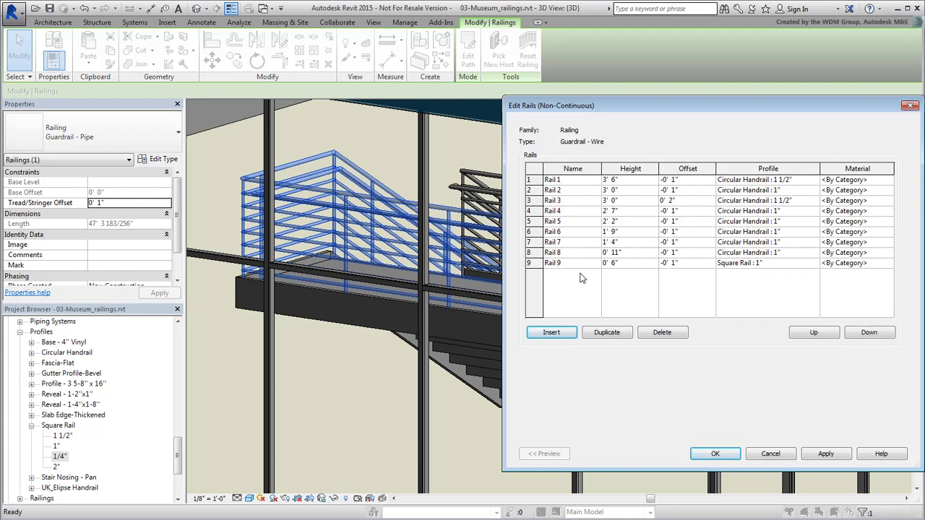
{"action": "left_click", "coordinate": [656, 335]}
{"action": "left_click", "coordinate": [657, 335]}
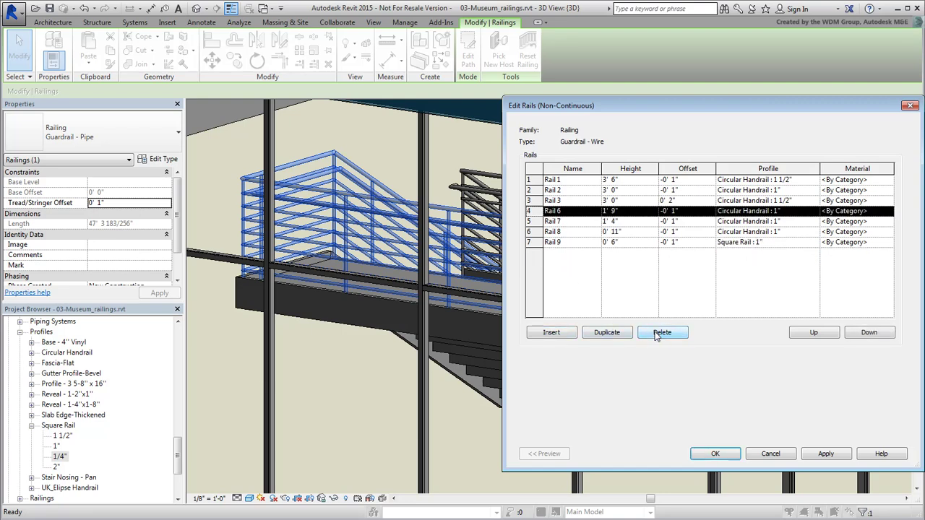
{"action": "left_click", "coordinate": [656, 336]}
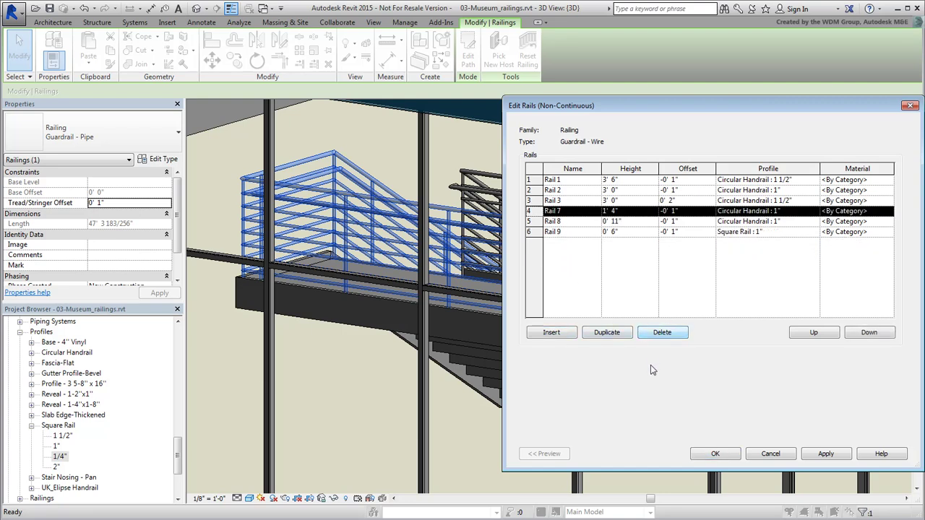
Give Rails 7 and 8 the Square Rail : 1/4" profile
{"action": "left_click", "coordinate": [793, 212]}
{"action": "left_click", "coordinate": [814, 211]}
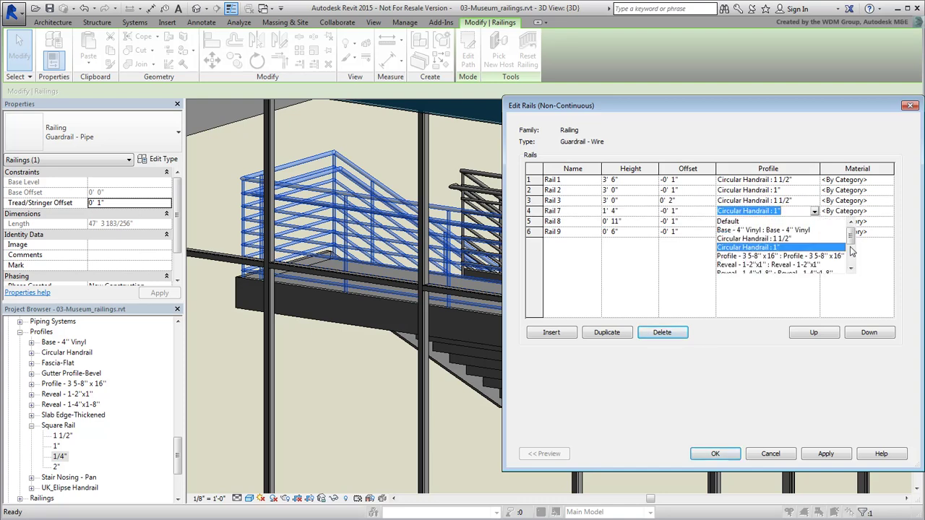
{"action": "left_click", "coordinate": [849, 288]}
{"action": "left_click", "coordinate": [730, 262]}
{"action": "left_click", "coordinate": [780, 221]}
{"action": "left_click", "coordinate": [814, 221]}
{"action": "scroll", "coordinate": [795, 258], "scroll_direction": "down", "scroll_amount": 5}
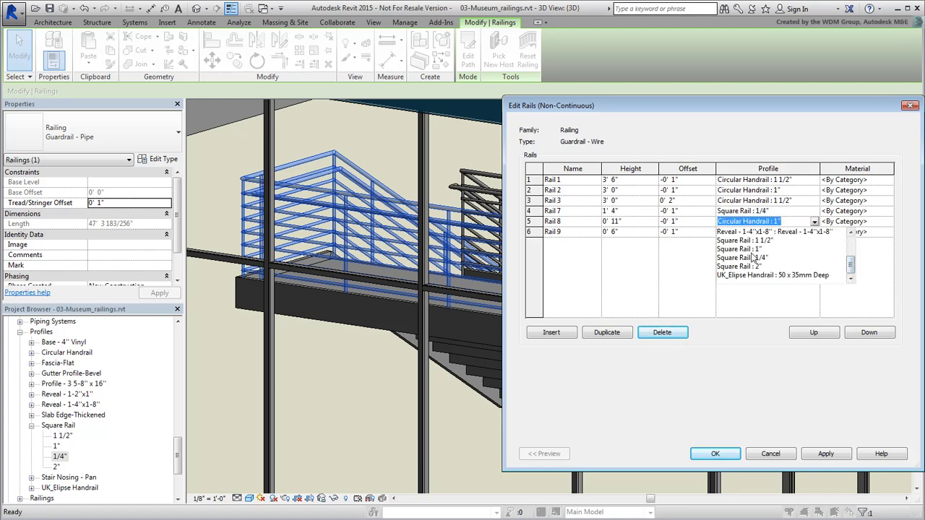
{"action": "left_click", "coordinate": [754, 258]}
Set Rail 8's height to 1' 4" and Rail 7's height to 2' 2"
{"action": "left_click", "coordinate": [631, 222]}
{"action": "type", "text": "1' 4\""}
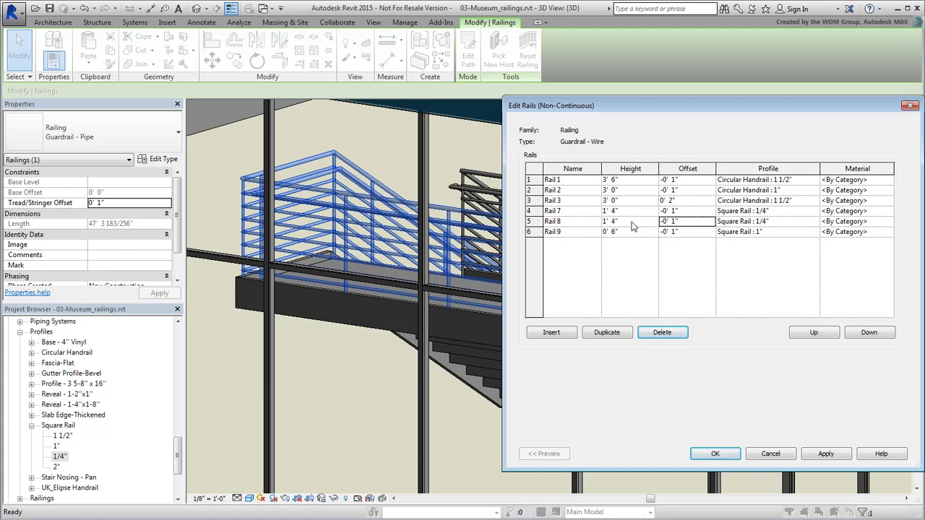
{"action": "left_click", "coordinate": [630, 214]}
{"action": "type", "text": "2' 2\""}
{"action": "key", "text": "Tab"}
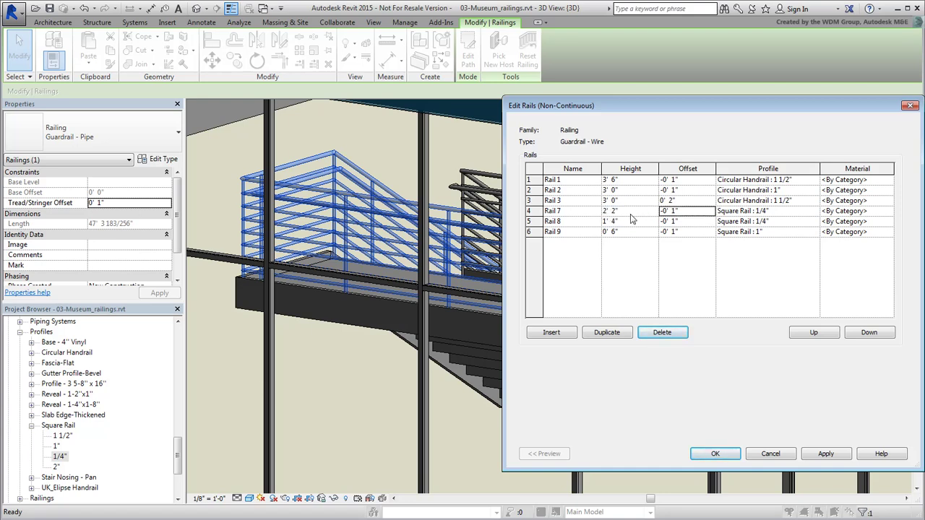
Confirm Edit Rails and Type Properties, then orbit the 3D view to inspect the wire railing
{"action": "left_click", "coordinate": [715, 454]}
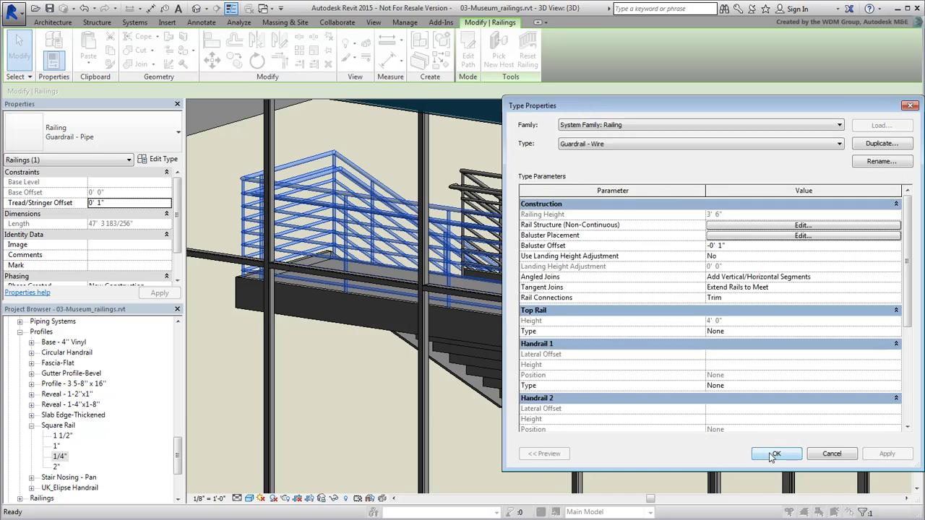
{"action": "left_click", "coordinate": [774, 454]}
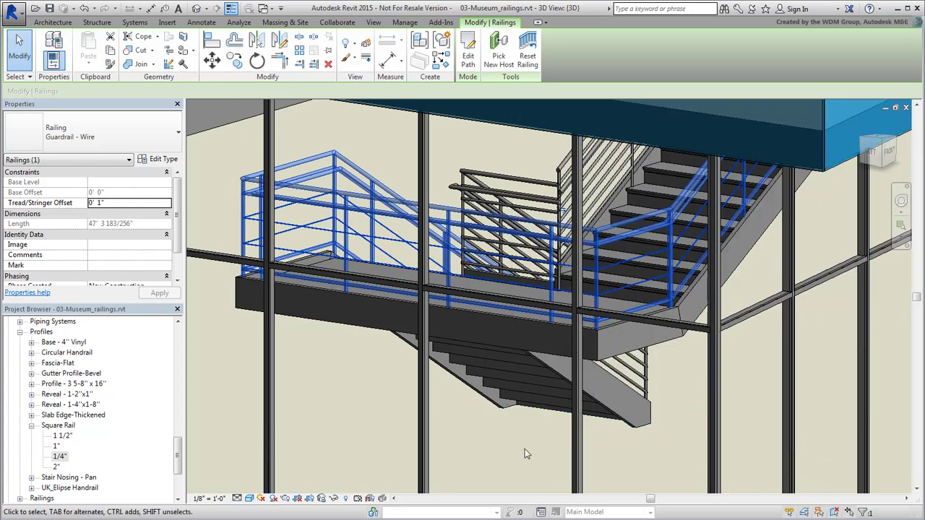
{"action": "middle_click_drag", "start_coordinate": [361, 399], "coordinate": [326, 434], "text": "shift"}
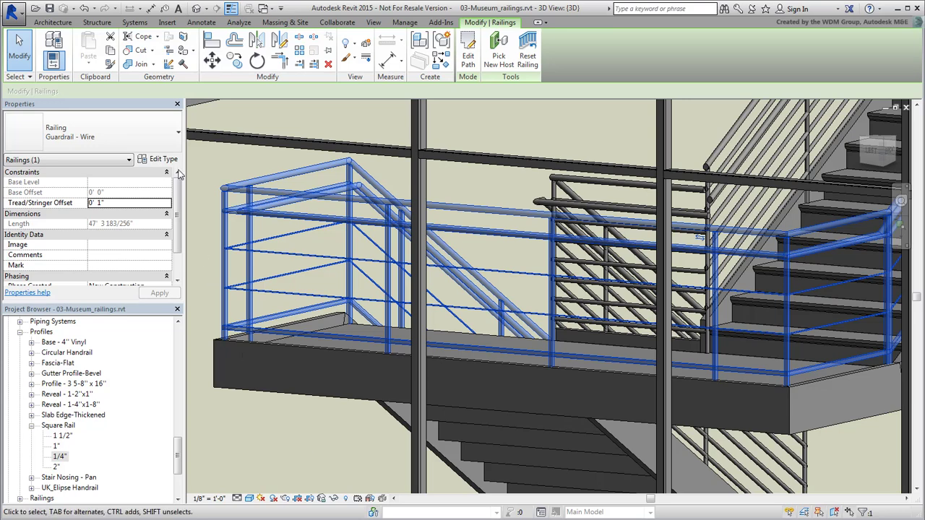
In the rail structure, rename Rails 1, 2 and 3 to Top Rail 1, Top Rail 2 and Handrail
{"action": "left_click", "coordinate": [159, 160]}
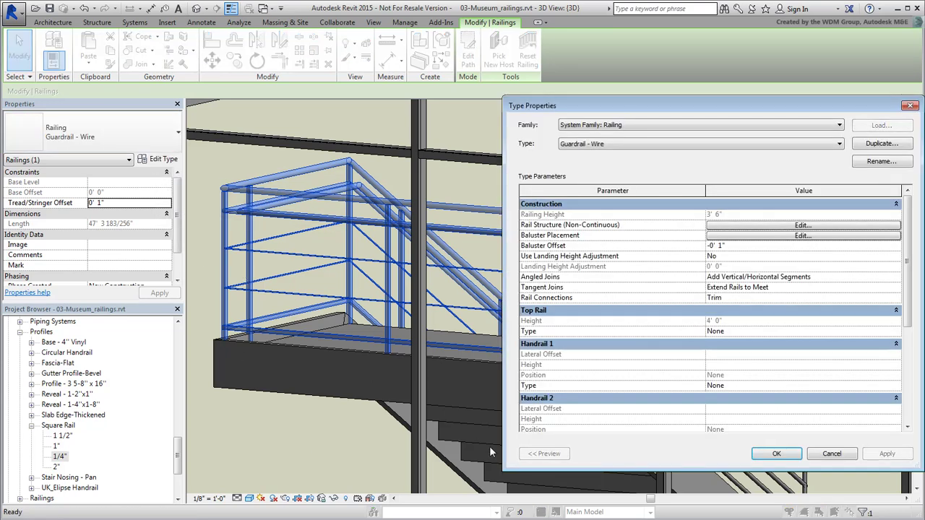
{"action": "left_click", "coordinate": [803, 225]}
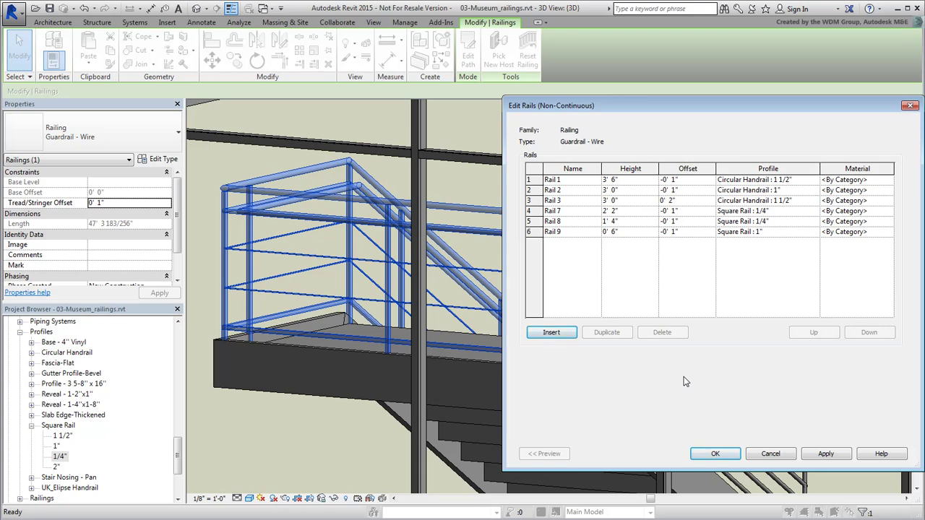
{"action": "left_click", "coordinate": [566, 179]}
{"action": "type", "text": "Top Rail 1"}
{"action": "left_click", "coordinate": [568, 190]}
{"action": "type", "text": "Top Rail 2"}
{"action": "left_click", "coordinate": [569, 200]}
{"action": "type", "text": "Handrail"}
{"action": "key", "text": "Tab"}
Rename Rails 7, 8 and 9 to Wire Top, Wire Bottom and Bottom Rail
{"action": "left_click", "coordinate": [567, 210]}
{"action": "type", "text": "Wire Top"}
{"action": "key", "text": "Tab"}
{"action": "left_click", "coordinate": [583, 220]}
{"action": "type", "text": "Wire Botto"}
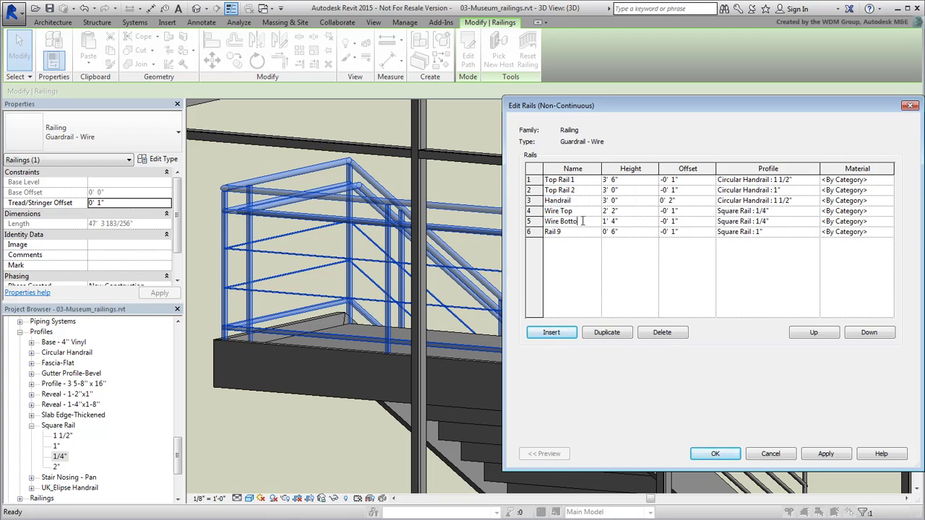
{"action": "type", "text": "m"}
{"action": "key", "text": "Tab"}
{"action": "left_click", "coordinate": [570, 233]}
{"action": "type", "text": "Bottom Rail"}
{"action": "key", "text": "Tab"}
Pick 00 - RAILINGS - POLISHED in the Material Browser for Top Rail 1, Top Rail 2, Handrail and Bottom Rail
{"action": "left_click", "coordinate": [857, 179]}
{"action": "left_click", "coordinate": [889, 179]}
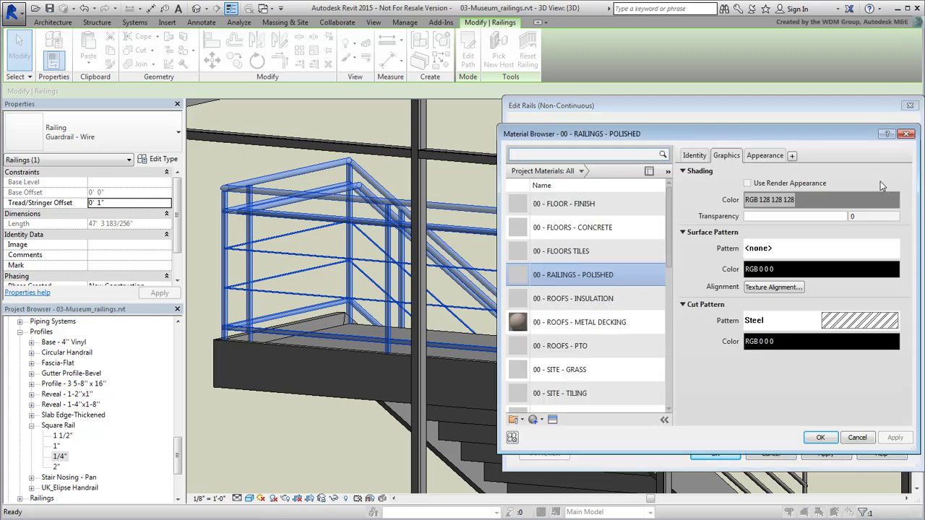
{"action": "left_click", "coordinate": [820, 437]}
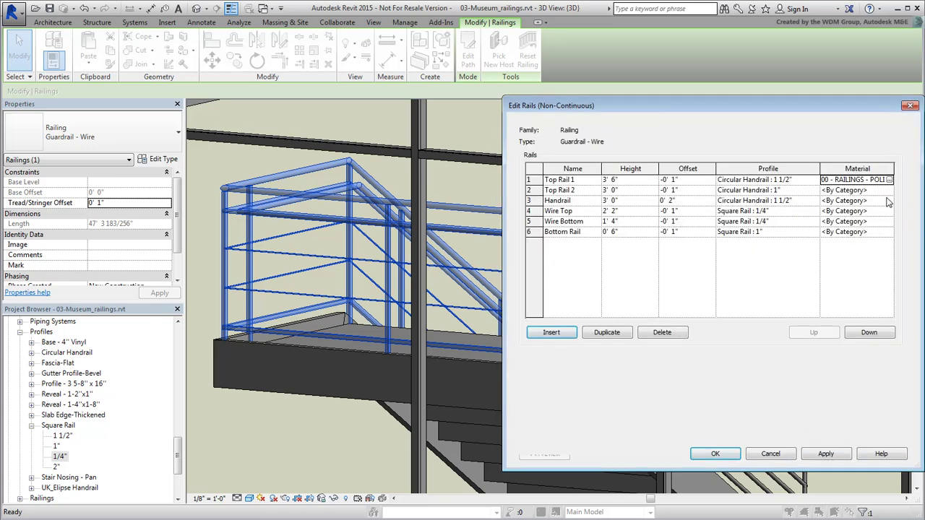
{"action": "left_click", "coordinate": [888, 180]}
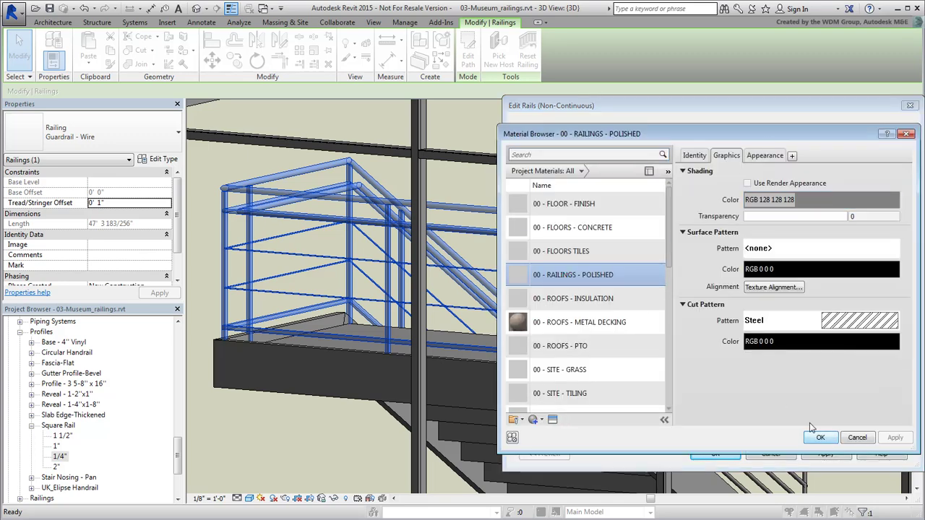
{"action": "left_click", "coordinate": [820, 437]}
{"action": "left_click", "coordinate": [894, 202]}
{"action": "left_click", "coordinate": [896, 202]}
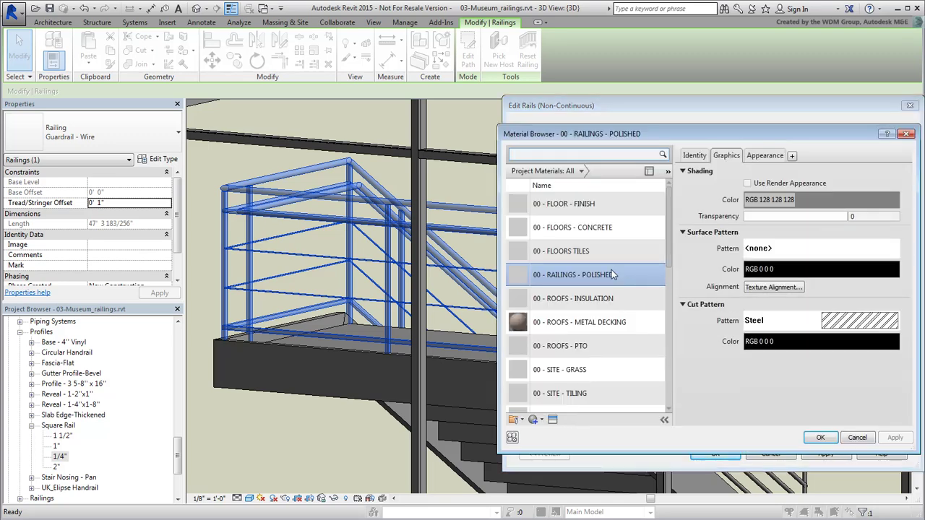
{"action": "left_click", "coordinate": [580, 277]}
{"action": "left_click", "coordinate": [820, 438]}
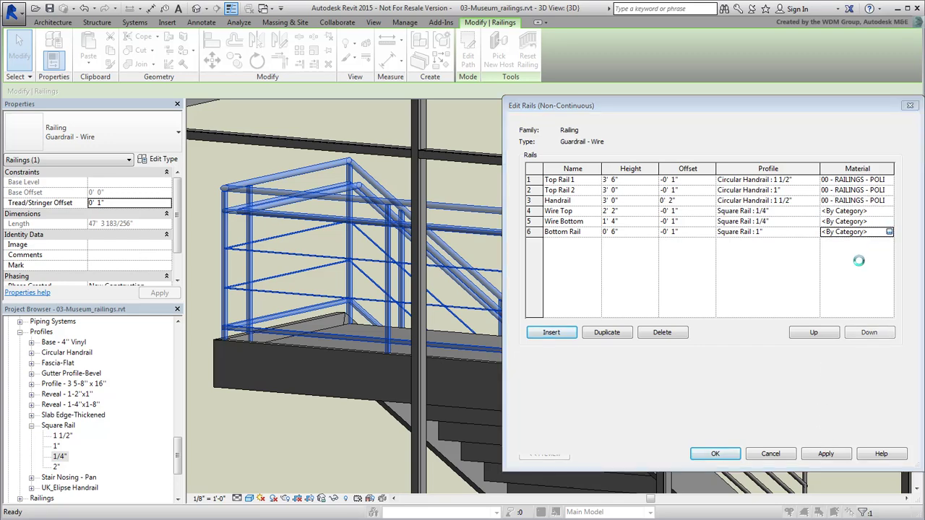
{"action": "left_click", "coordinate": [888, 231]}
{"action": "left_click", "coordinate": [823, 438]}
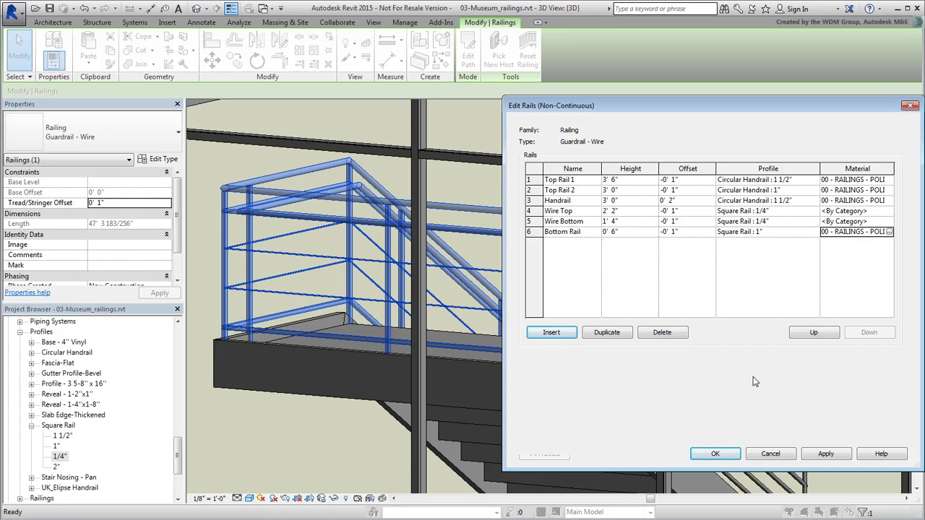
From Wire Top's material, create a new material named 00 - DARK - GRAY
{"action": "left_click", "coordinate": [891, 211]}
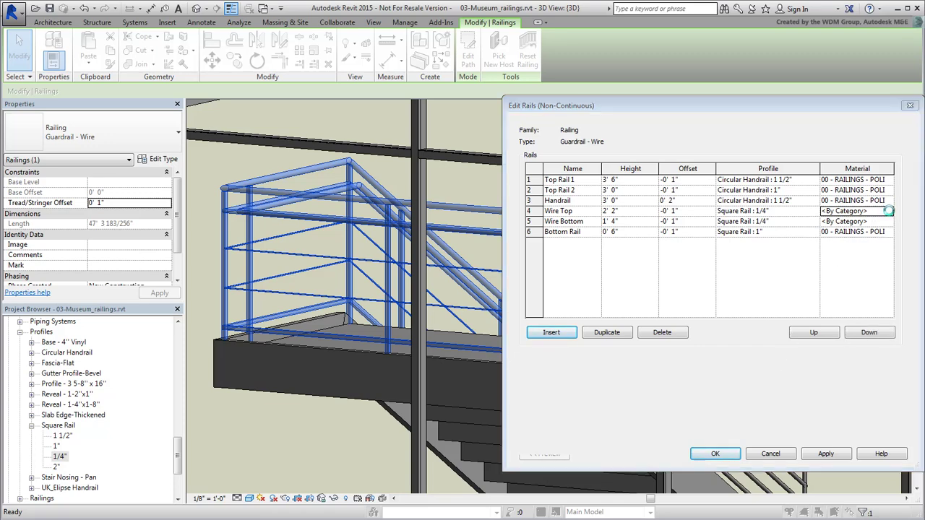
{"action": "left_click", "coordinate": [889, 211]}
{"action": "scroll", "coordinate": [614, 325], "scroll_direction": "down", "scroll_amount": 1}
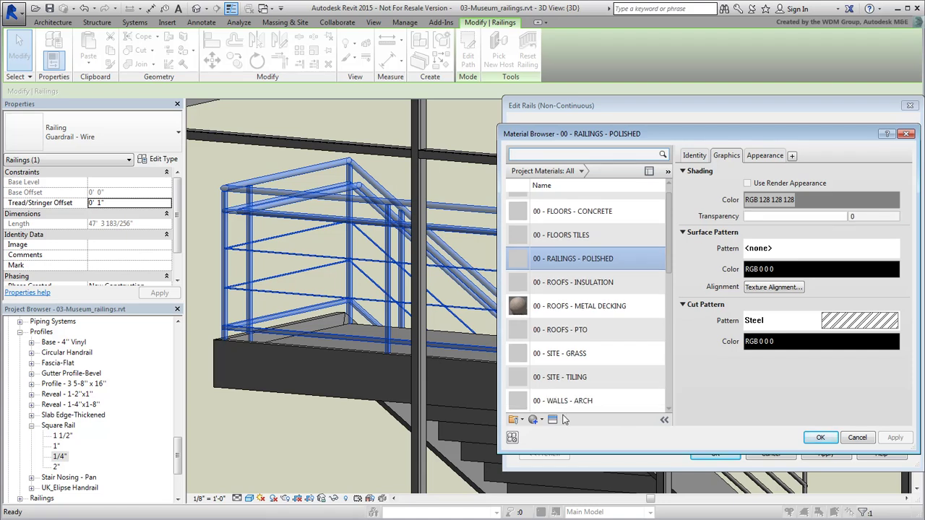
{"action": "left_click", "coordinate": [541, 420]}
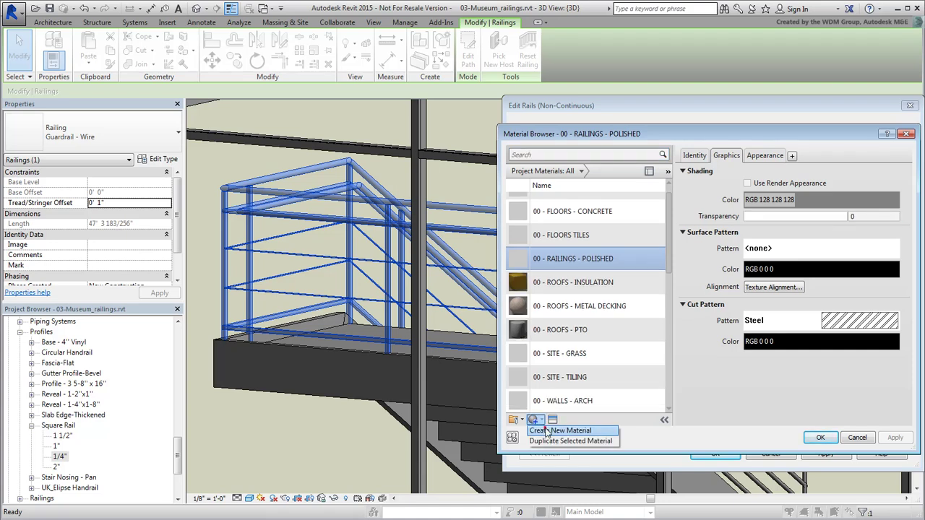
{"action": "left_click", "coordinate": [549, 431]}
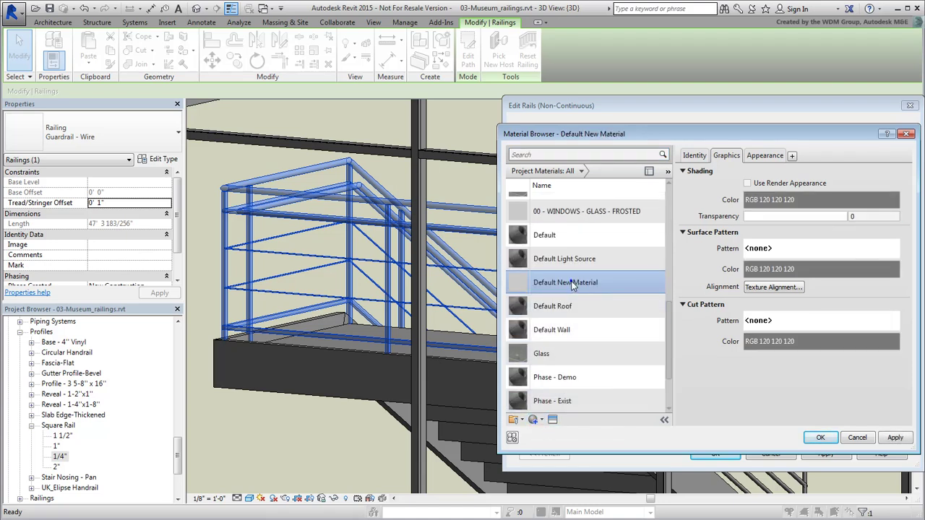
{"action": "right_click", "coordinate": [571, 285]}
{"action": "left_click", "coordinate": [609, 318]}
{"action": "type", "text": "00 - DARK - GRAY"}
{"action": "key", "text": "Return"}
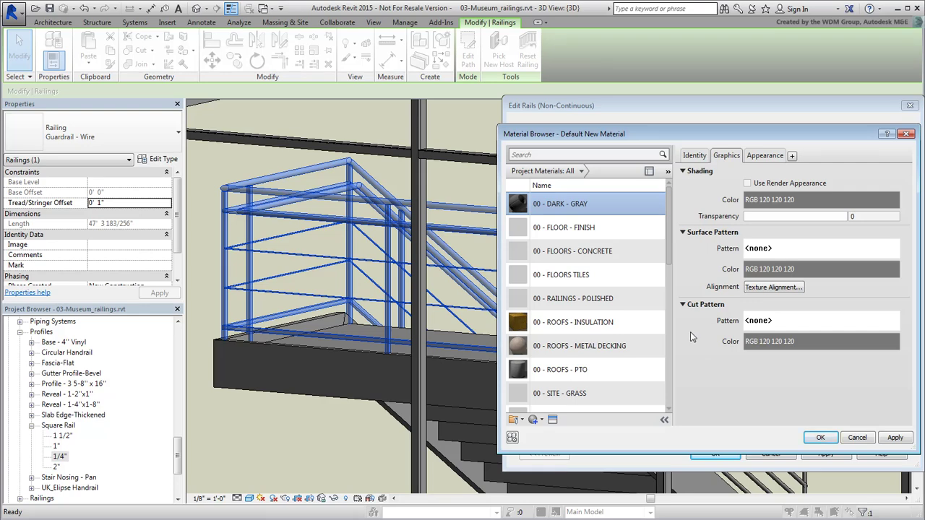
Darken the 00 - DARK - GRAY material's shading and appearance colours
{"action": "left_click", "coordinate": [795, 203]}
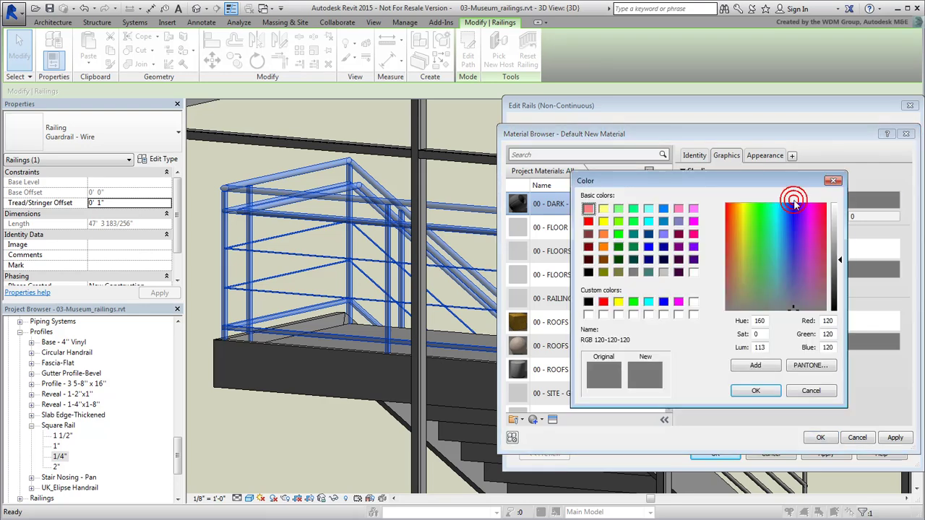
{"action": "left_click", "coordinate": [839, 290]}
{"action": "left_click", "coordinate": [755, 390]}
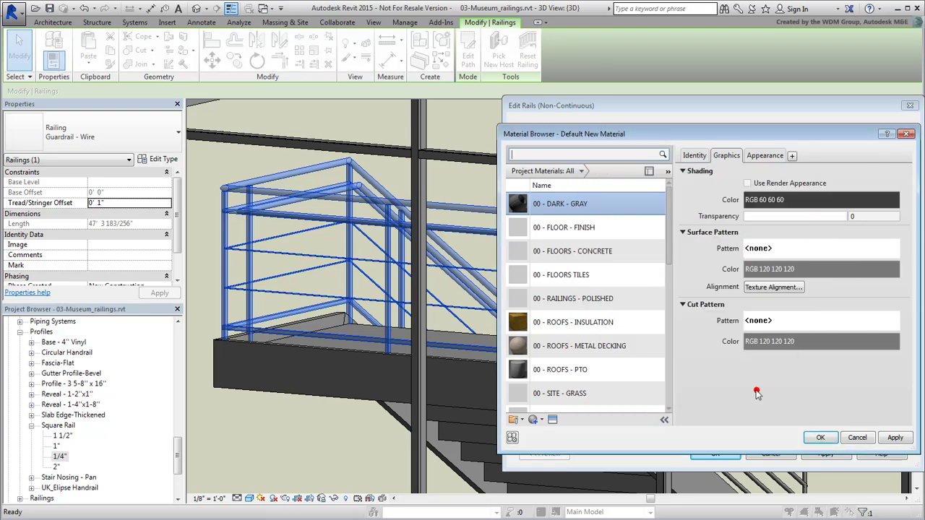
{"action": "left_click", "coordinate": [765, 155]}
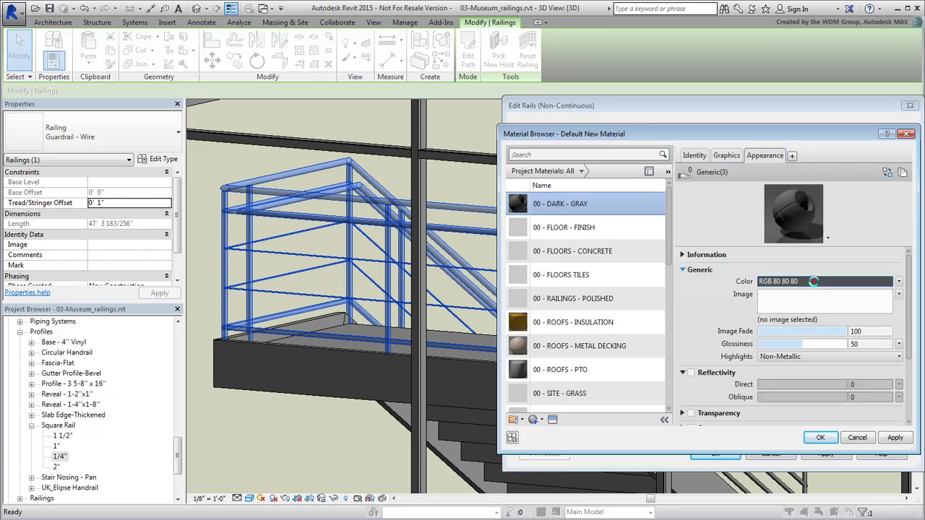
{"action": "left_click", "coordinate": [822, 282]}
{"action": "left_click", "coordinate": [840, 289]}
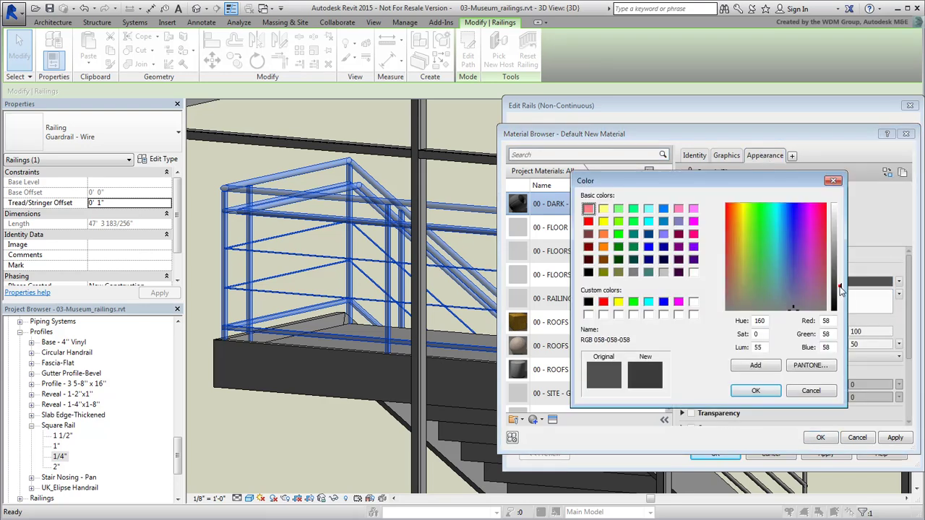
{"action": "left_click", "coordinate": [756, 390]}
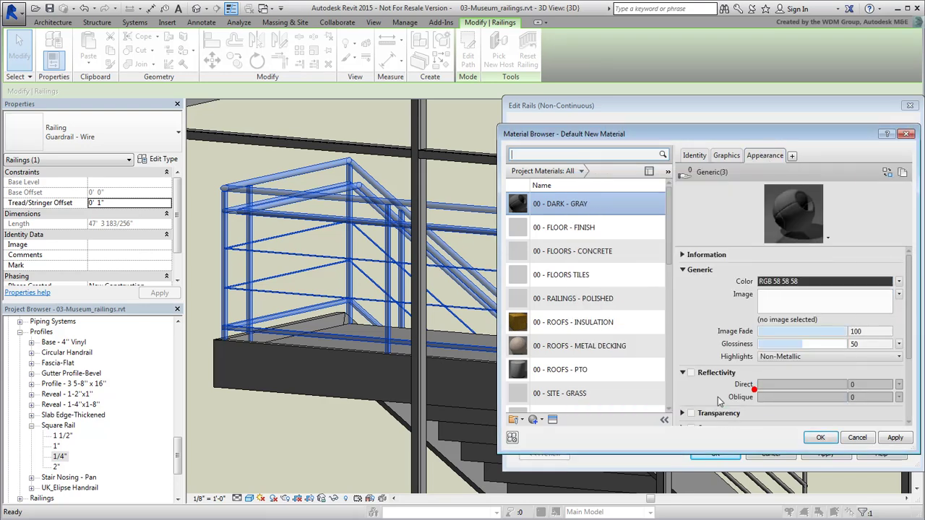
{"action": "left_click", "coordinate": [729, 156]}
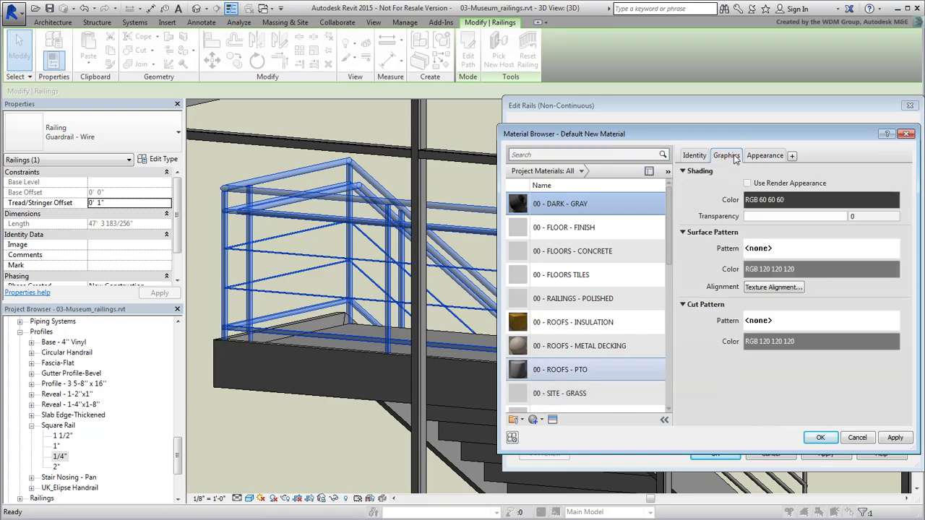
Assign 00 - DARK - GRAY to both the Wire Top and Wire Bottom rails
{"action": "left_click", "coordinate": [820, 437]}
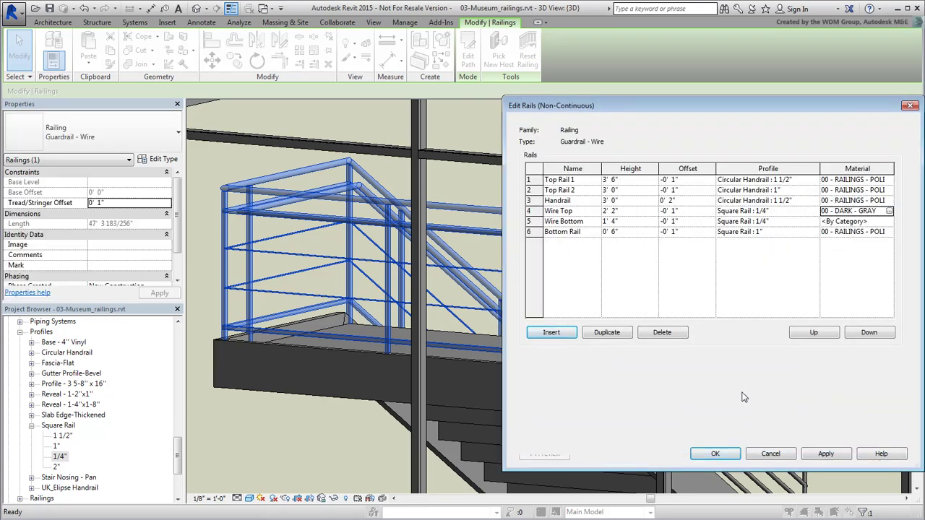
{"action": "left_click", "coordinate": [867, 221]}
{"action": "left_click", "coordinate": [889, 221]}
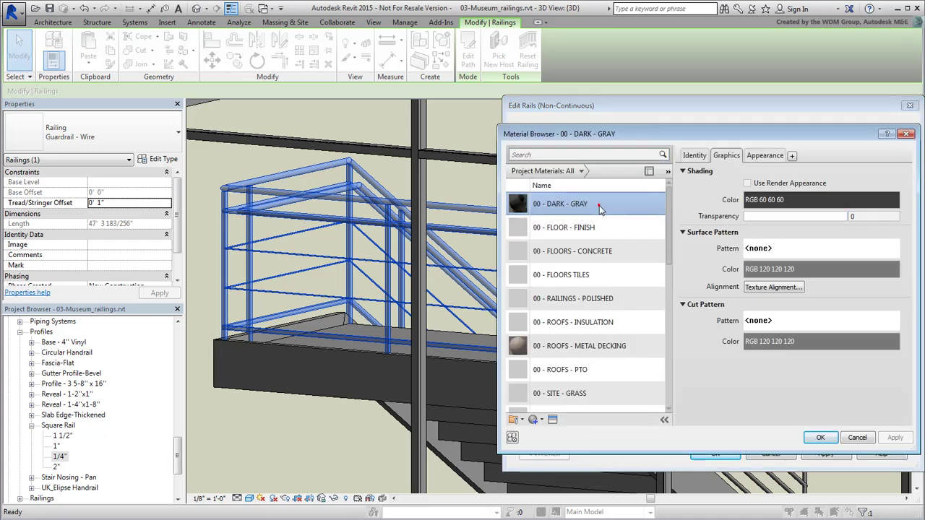
{"action": "left_click", "coordinate": [820, 438]}
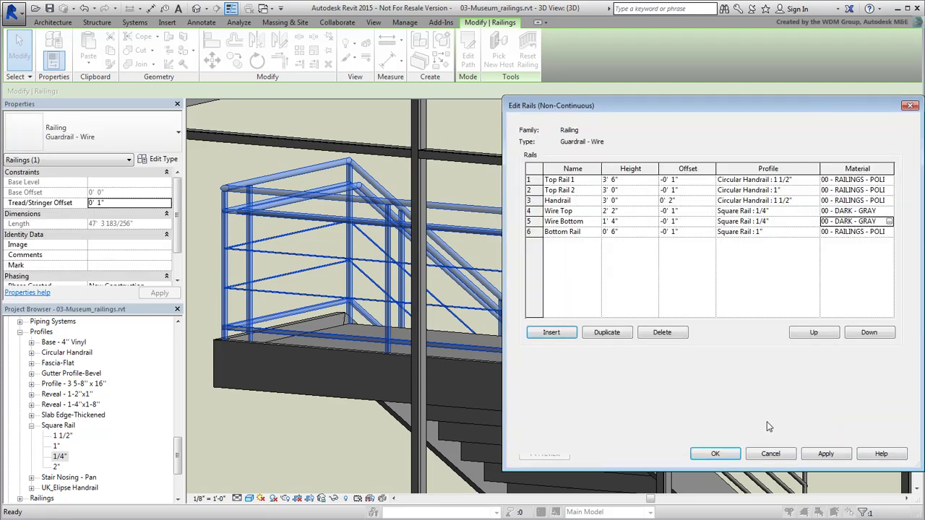
Apply the rail changes, then review Guardrail - Wire's baluster placement and close it unchanged
{"action": "left_click", "coordinate": [715, 454]}
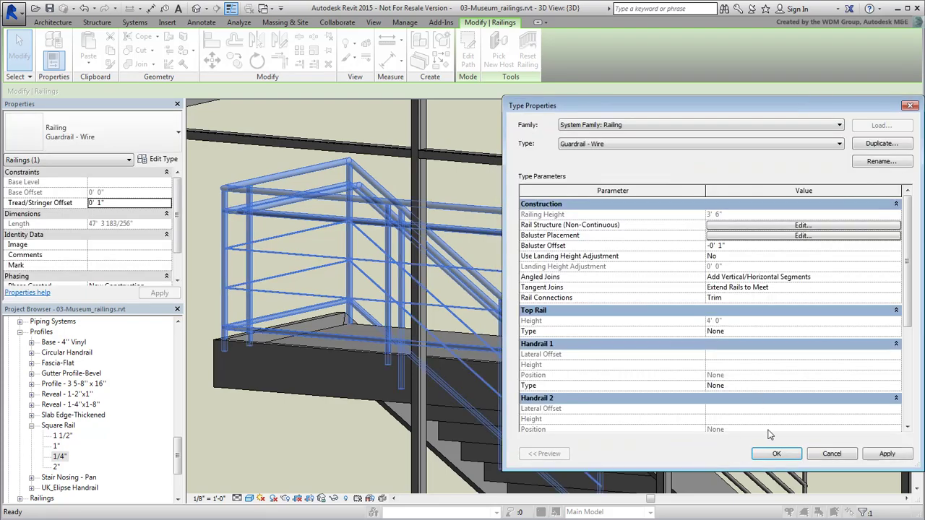
{"action": "left_click", "coordinate": [776, 454]}
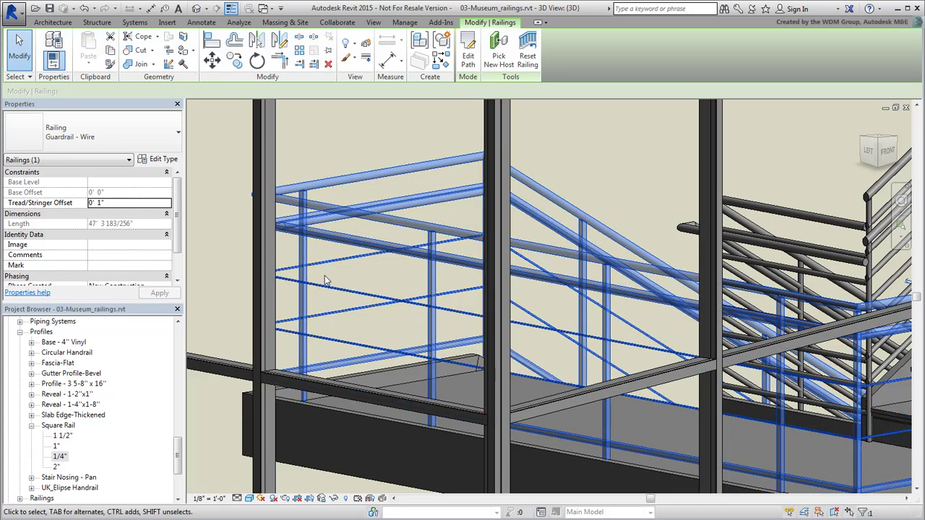
{"action": "left_click", "coordinate": [161, 159]}
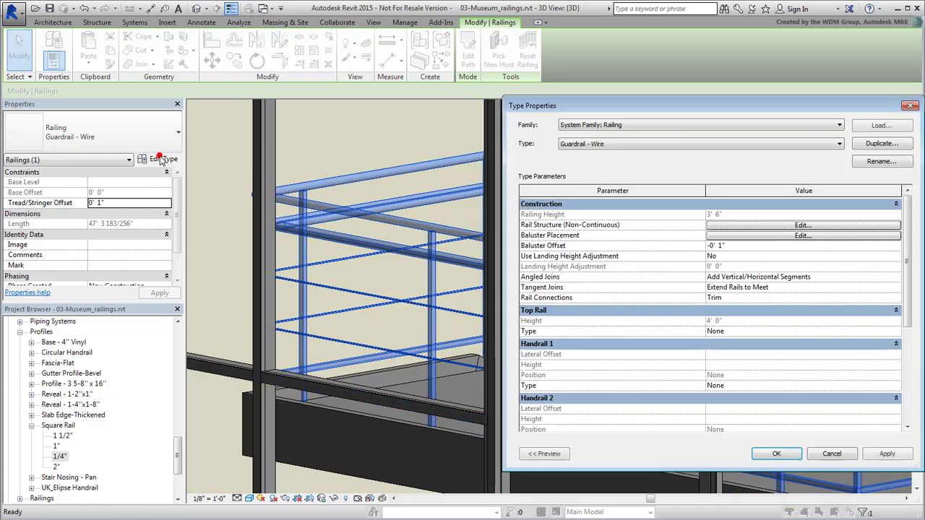
{"action": "left_click", "coordinate": [795, 236]}
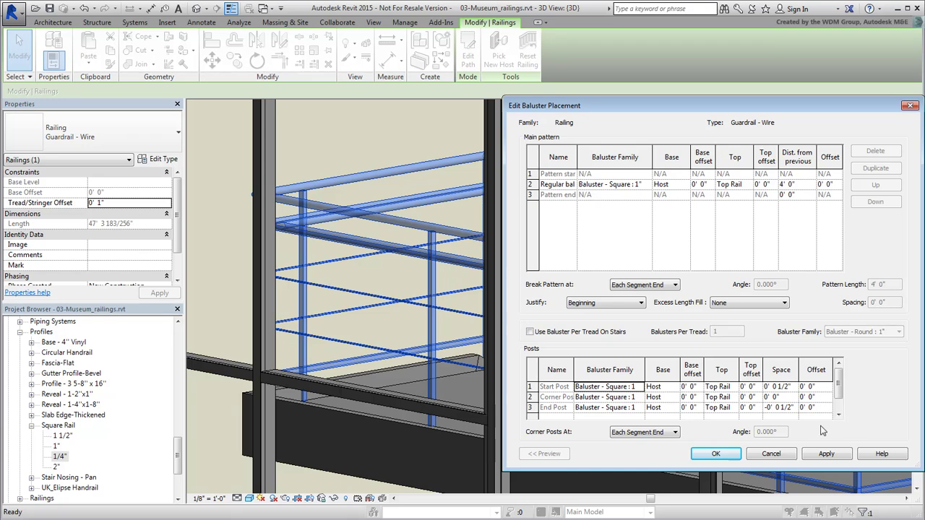
{"action": "left_click", "coordinate": [771, 454]}
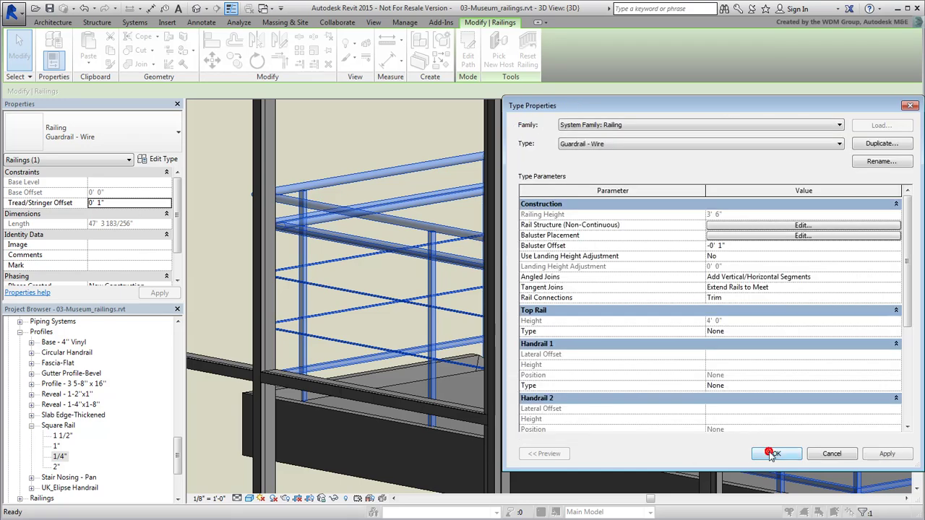
{"action": "left_click", "coordinate": [833, 453]}
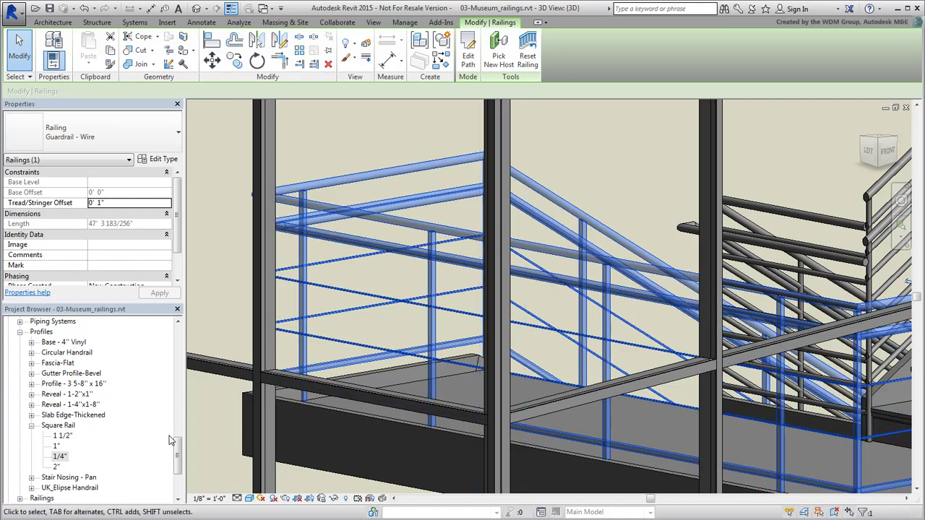
Open the type properties of Baluster - Square 1" from the Project Browser's Railings families
{"action": "double_click", "coordinate": [25, 335]}
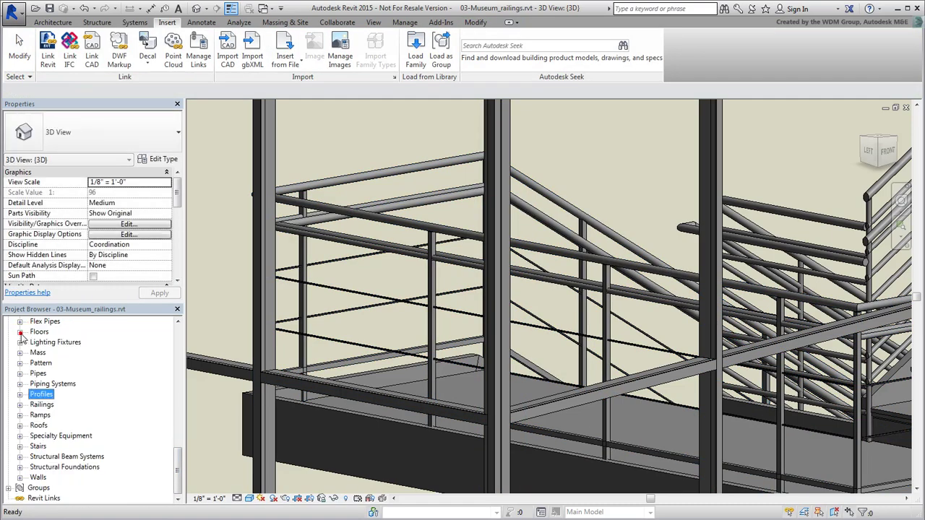
{"action": "left_click", "coordinate": [20, 406]}
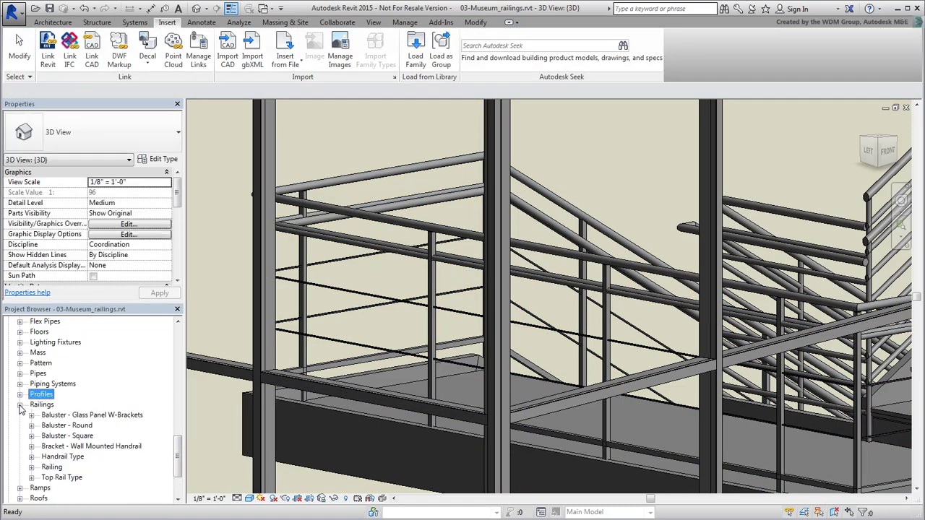
{"action": "left_click", "coordinate": [58, 434]}
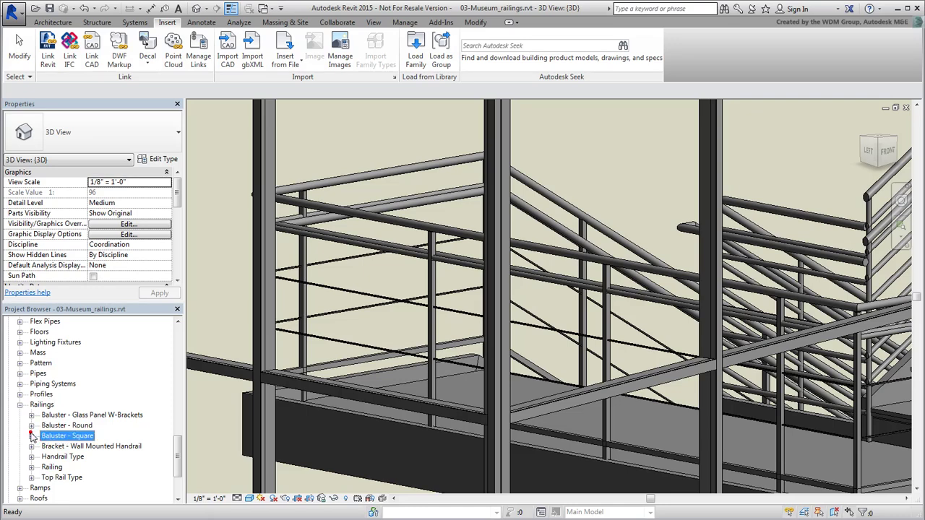
{"action": "left_click", "coordinate": [31, 436]}
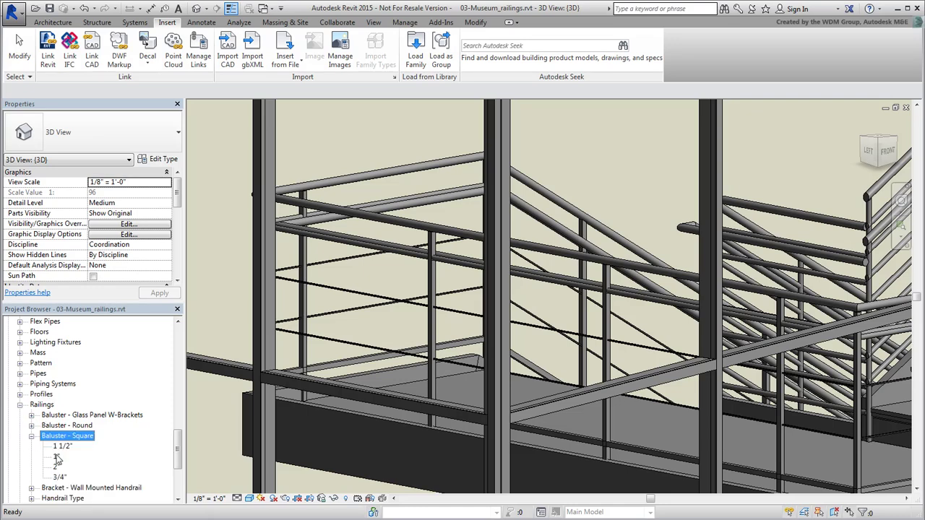
{"action": "left_click", "coordinate": [58, 457]}
{"action": "right_click", "coordinate": [57, 457]}
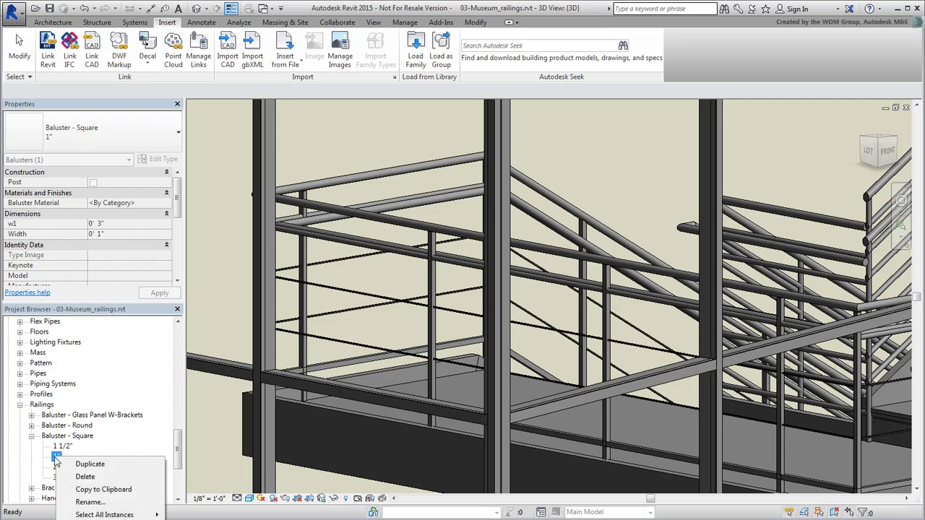
{"action": "left_click", "coordinate": [101, 519]}
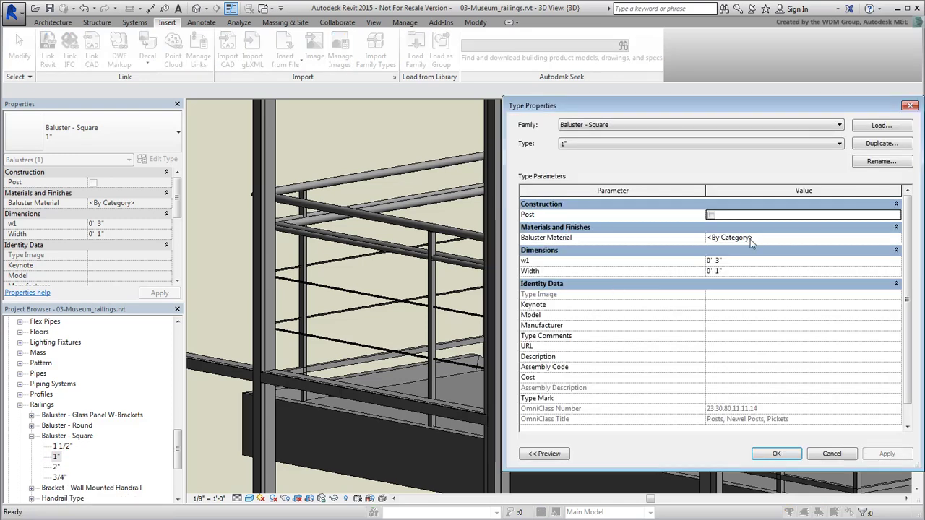
Set its Baluster Material to 00 - RAILINGS - POLISHED and orbit to view the stair railings
{"action": "left_click", "coordinate": [895, 239]}
{"action": "left_click", "coordinate": [895, 237]}
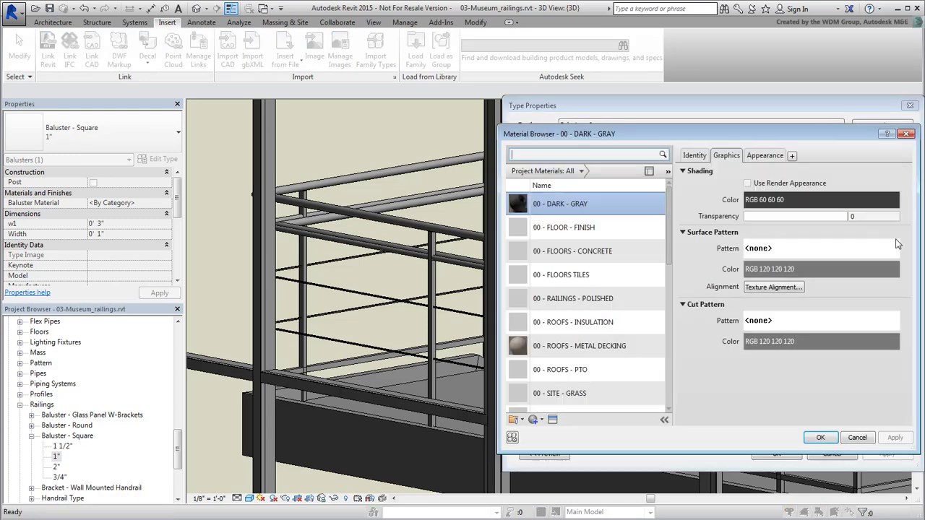
{"action": "left_click", "coordinate": [583, 298]}
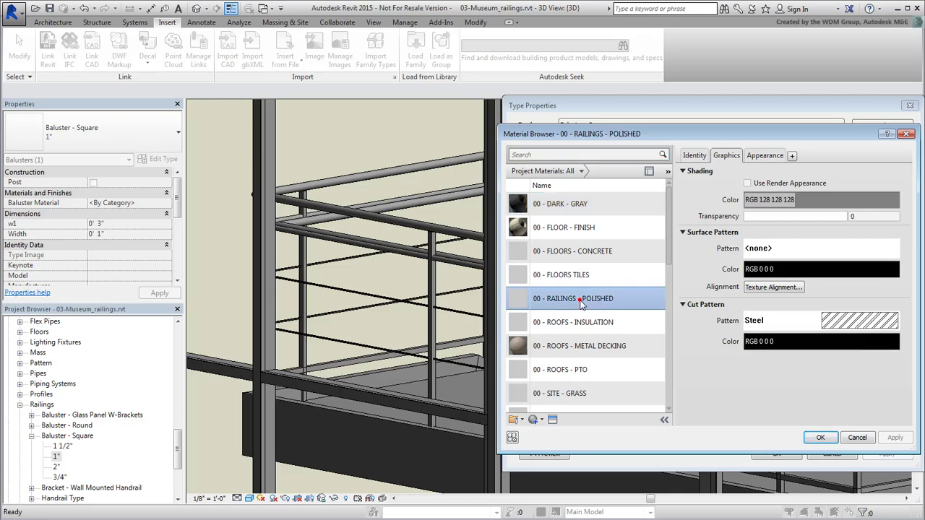
{"action": "left_click", "coordinate": [821, 437]}
{"action": "left_click", "coordinate": [776, 453]}
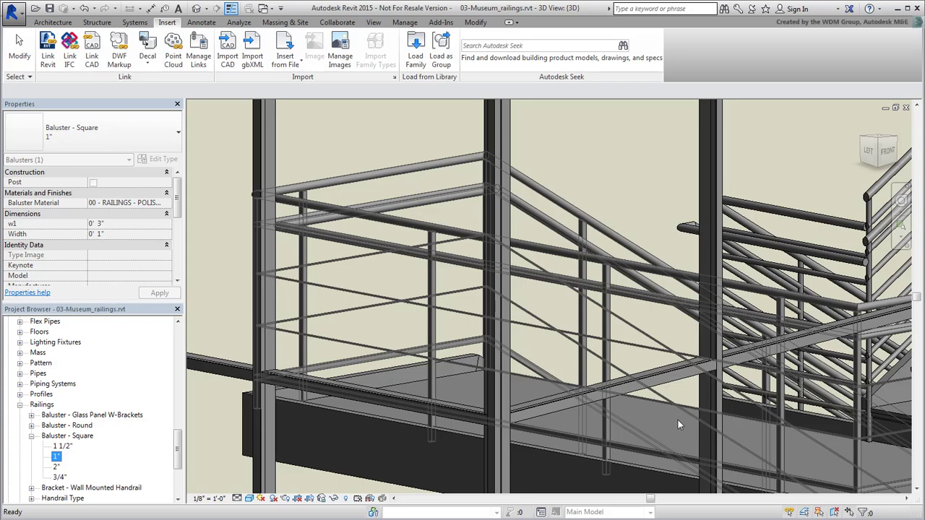
{"action": "middle_click_drag", "start_coordinate": [678, 424], "coordinate": [428, 252], "text": "shift"}
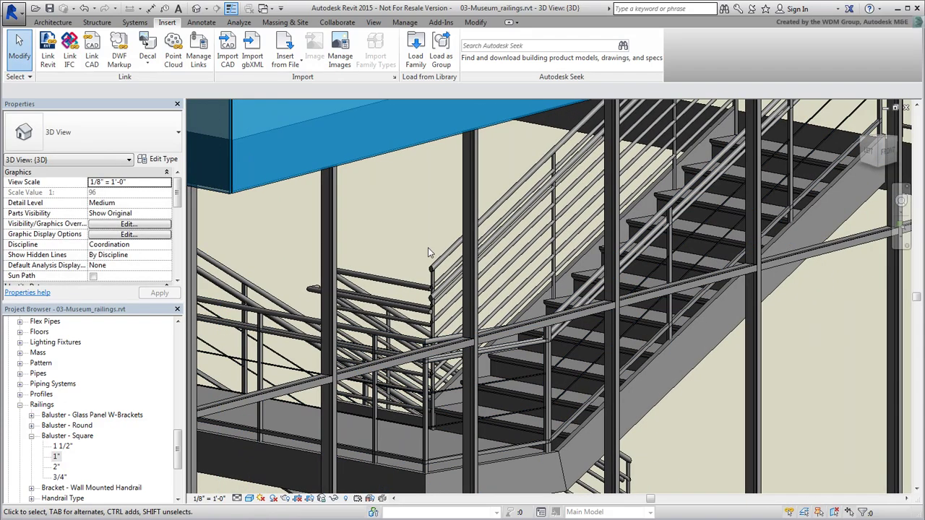
Switch the selected stair pipe railing to the Guardrail - Wire type
{"action": "left_click", "coordinate": [504, 256]}
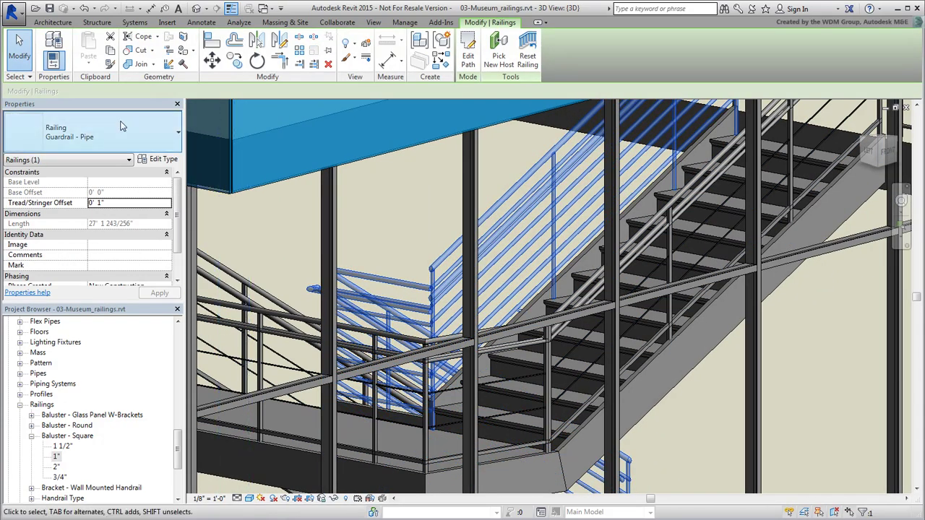
{"action": "left_click", "coordinate": [177, 134]}
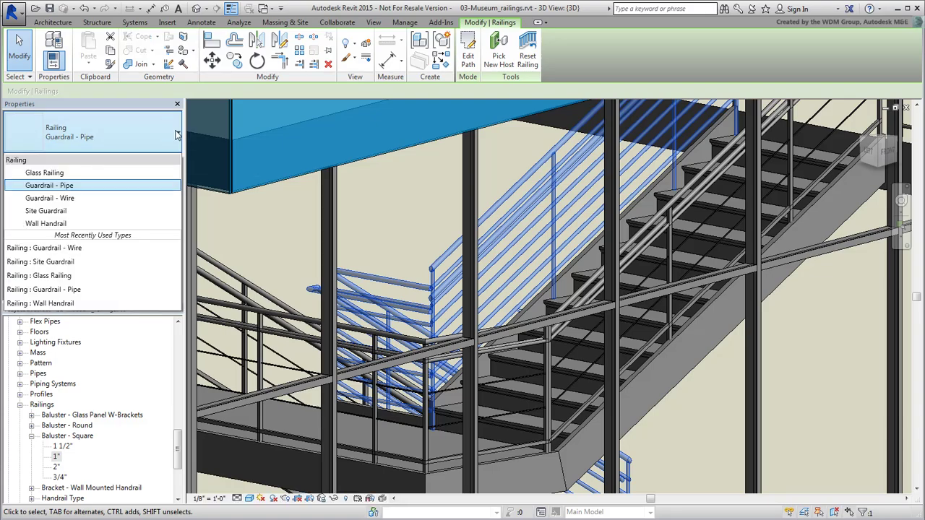
{"action": "left_click", "coordinate": [62, 198]}
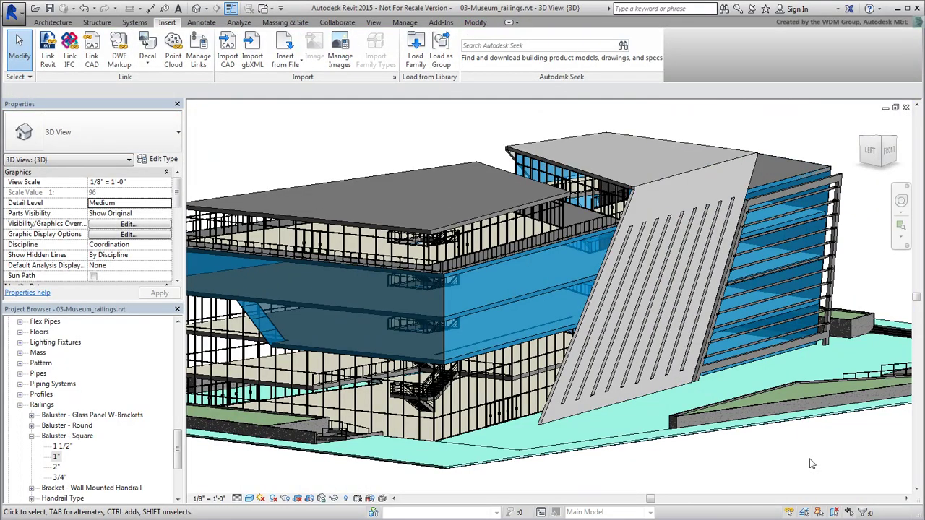
Inspect the ramp's Site Guardrail rail structure and close it without changes
{"action": "middle_click_drag", "start_coordinate": [722, 404], "coordinate": [626, 367], "text": "shift"}
{"action": "scroll", "coordinate": [626, 367], "scroll_direction": "up", "scroll_amount": 5}
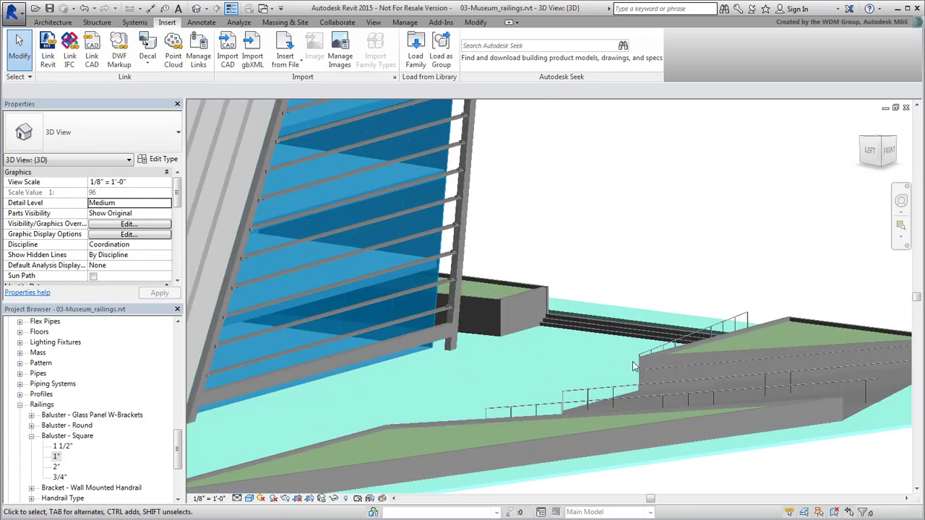
{"action": "scroll", "coordinate": [626, 367], "scroll_direction": "up", "scroll_amount": 4}
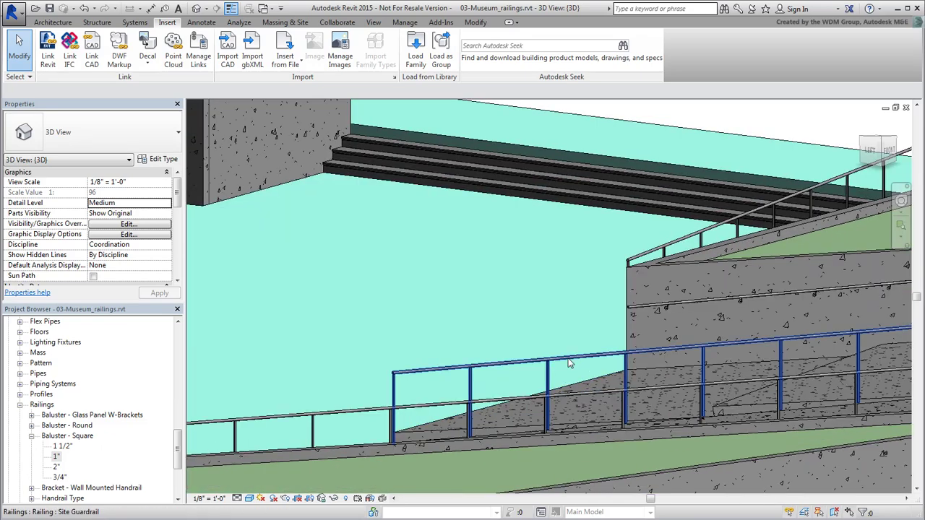
{"action": "left_click", "coordinate": [568, 362]}
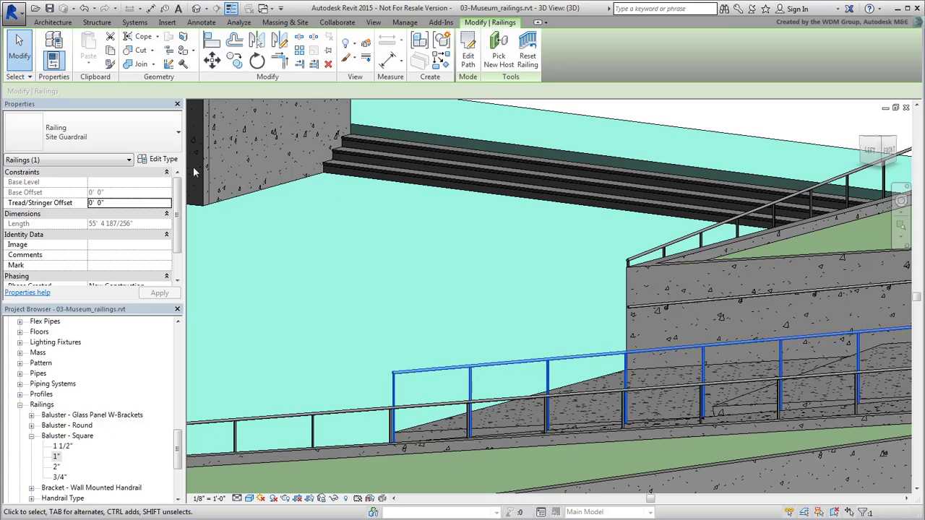
{"action": "left_click", "coordinate": [161, 159]}
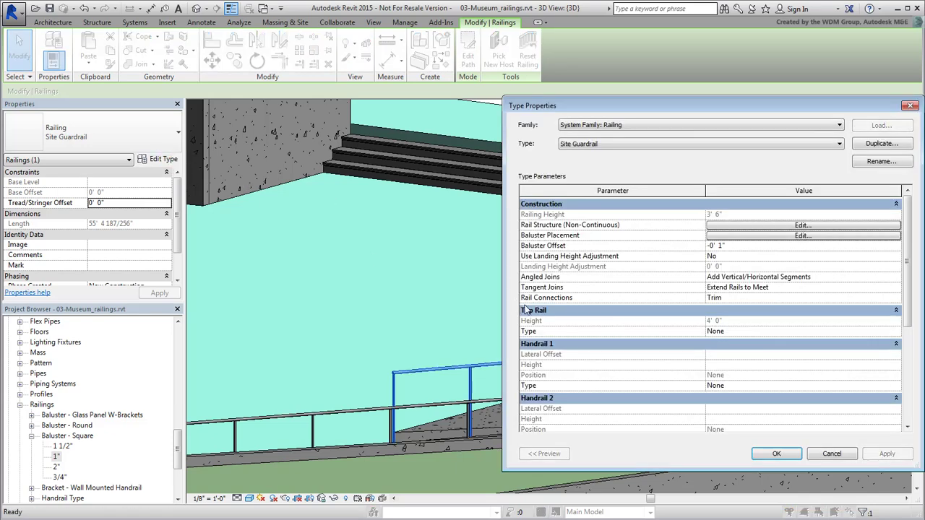
{"action": "left_click", "coordinate": [802, 226]}
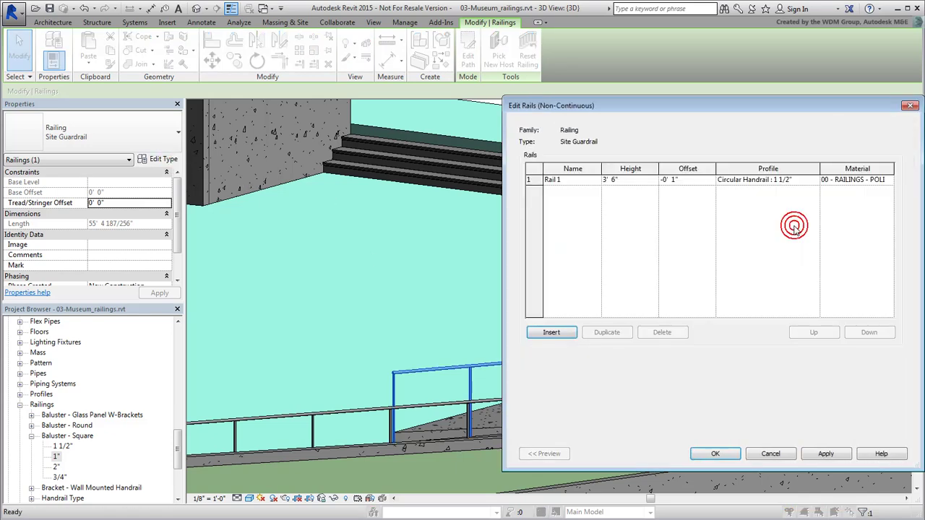
{"action": "left_click", "coordinate": [771, 453]}
{"action": "key", "text": "Escape"}
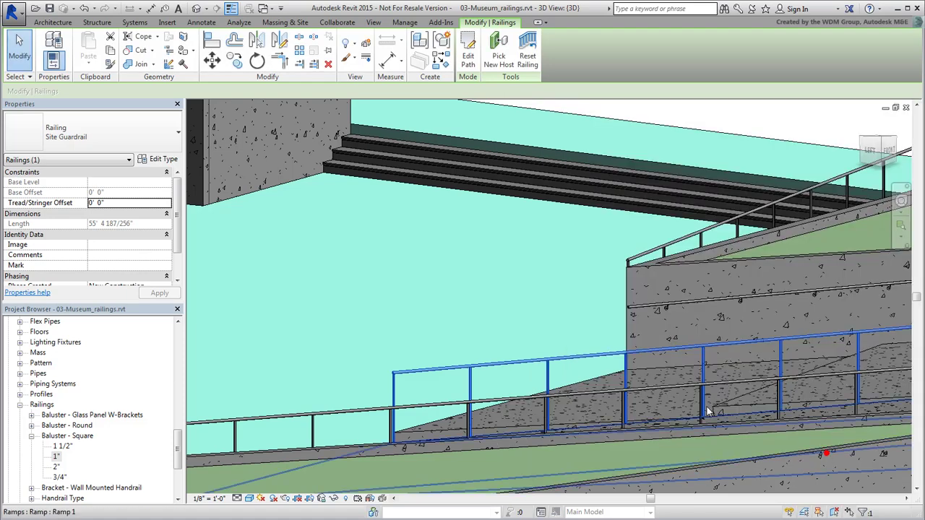
Set the Wall Handrail type's Rail 1 material to 00 - RAILINGS - POLISHED
{"action": "left_click", "coordinate": [710, 300]}
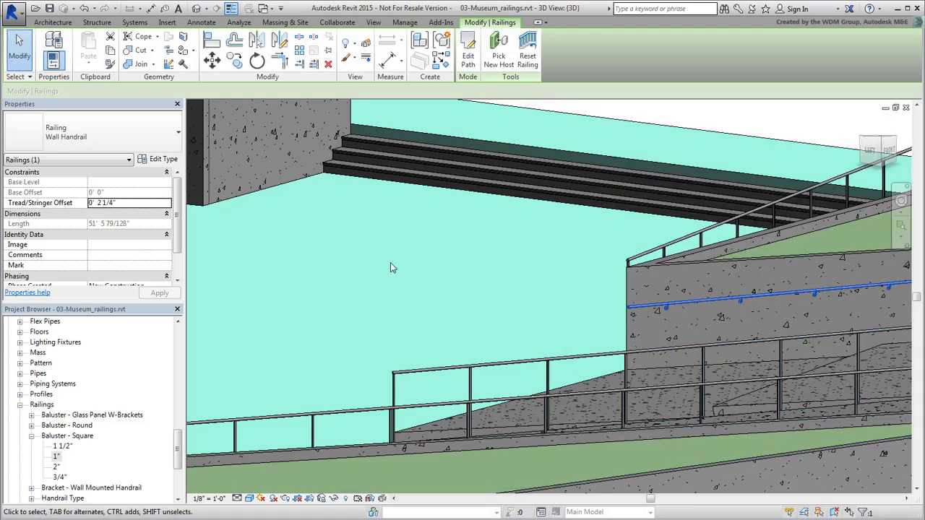
{"action": "left_click", "coordinate": [163, 160]}
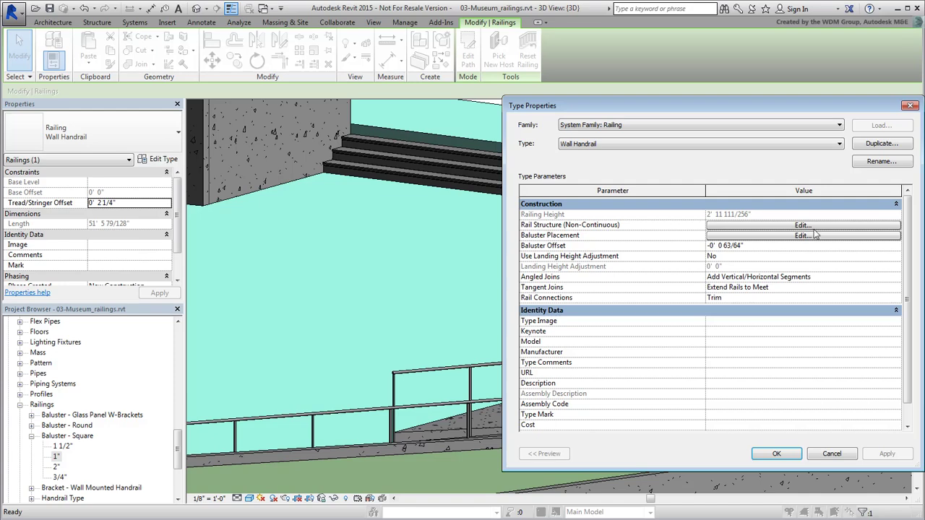
{"action": "left_click", "coordinate": [802, 225]}
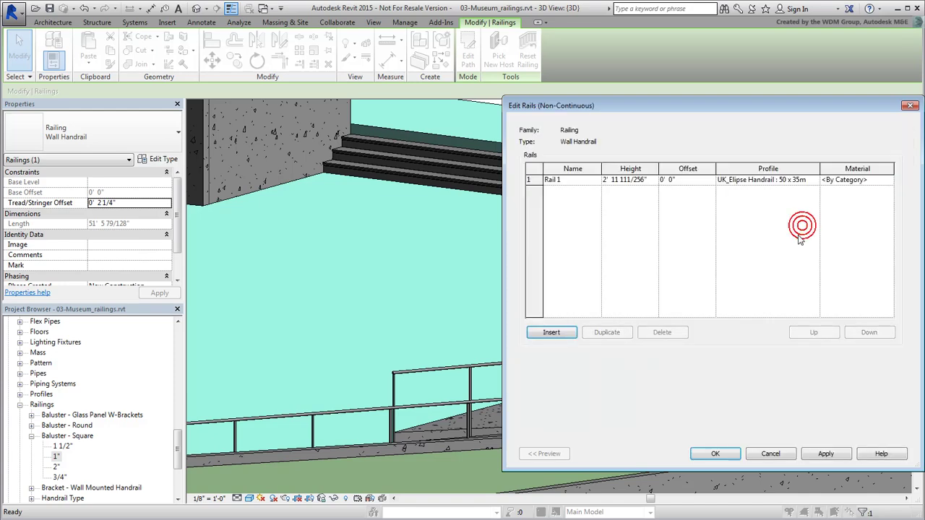
{"action": "left_click", "coordinate": [892, 181]}
{"action": "left_click", "coordinate": [890, 180]}
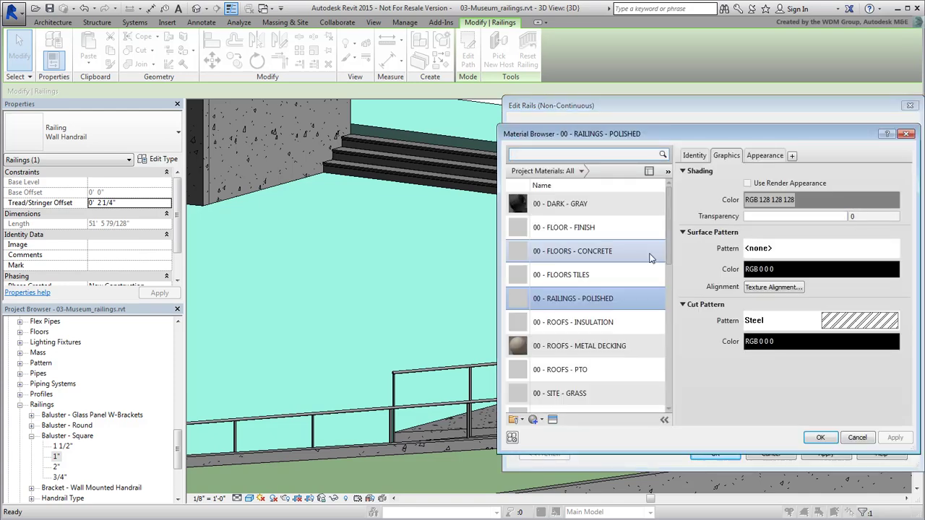
{"action": "left_click", "coordinate": [820, 438]}
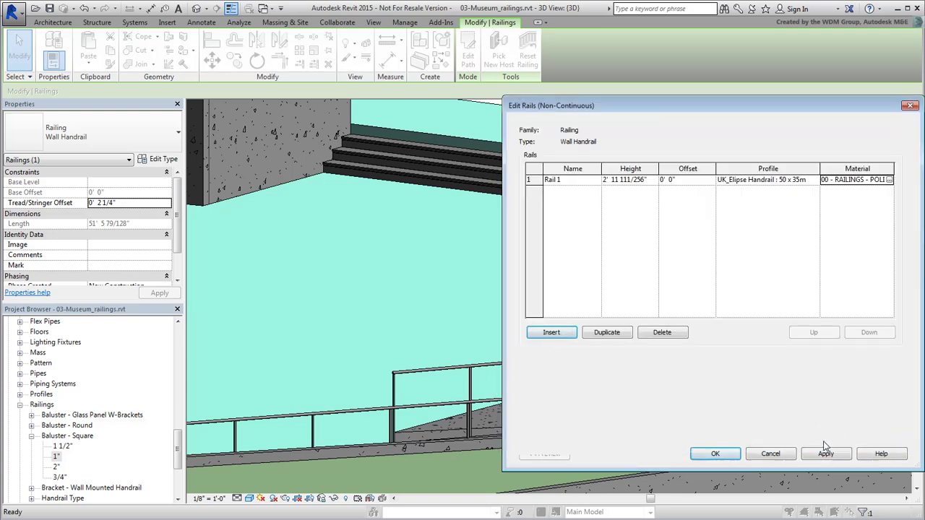
{"action": "left_click", "coordinate": [719, 453]}
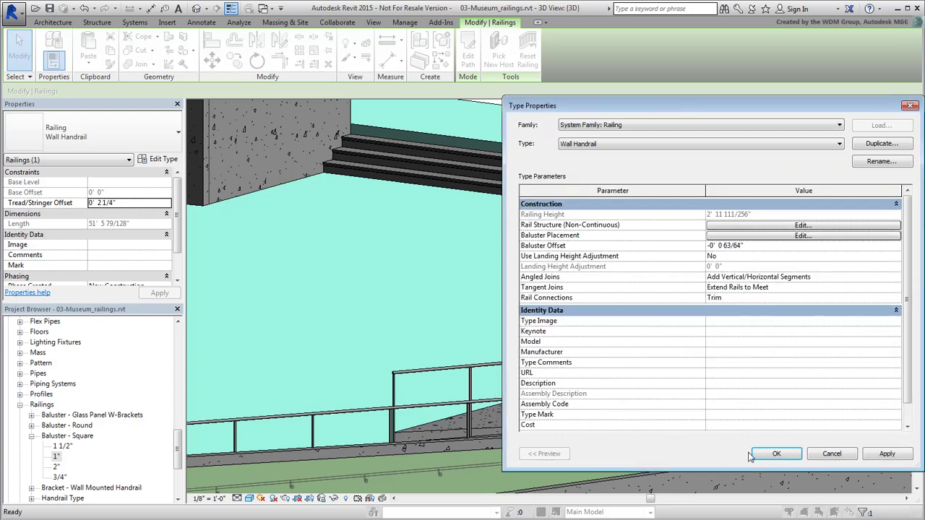
{"action": "left_click", "coordinate": [777, 454]}
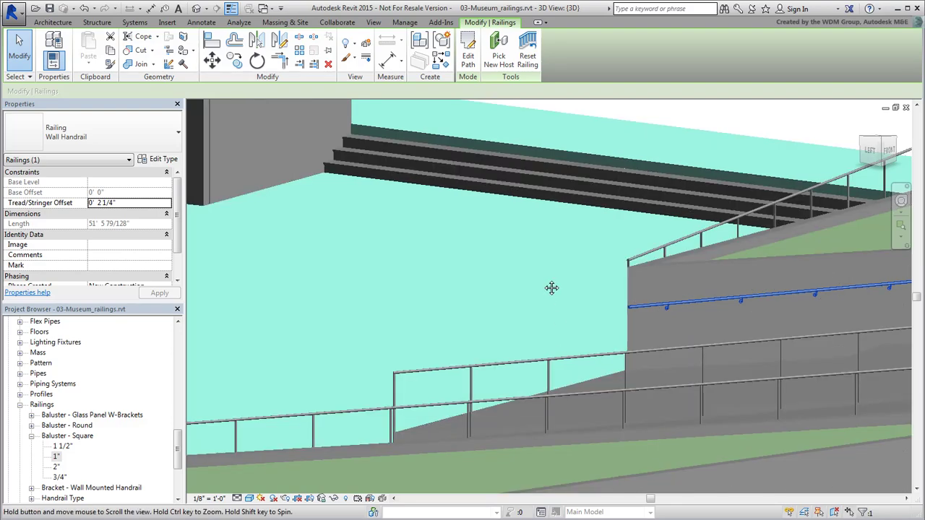
{"action": "middle_click_drag", "start_coordinate": [567, 288], "coordinate": [657, 433], "text": "shift"}
Switch to the 04-Museum_stairs model and open the stair's type properties
{"action": "left_click", "coordinate": [660, 443]}
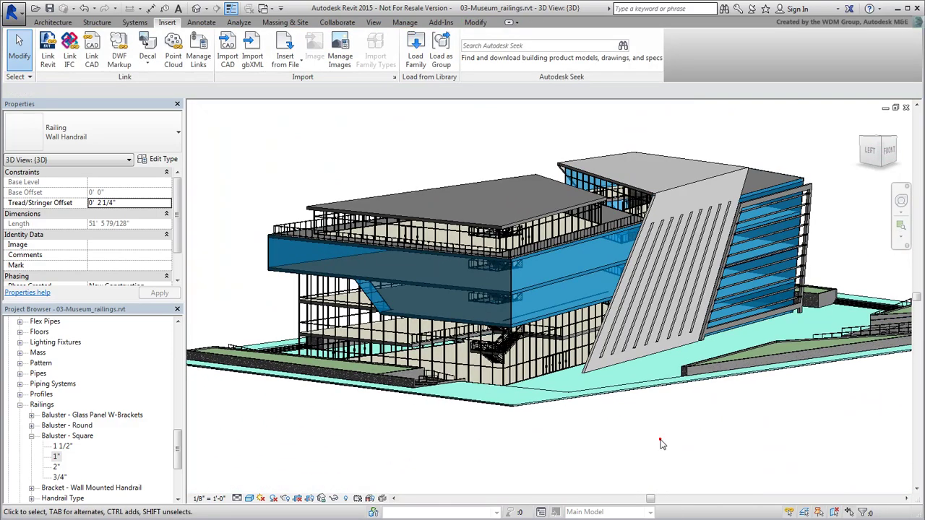
{"action": "left_click", "coordinate": [639, 448]}
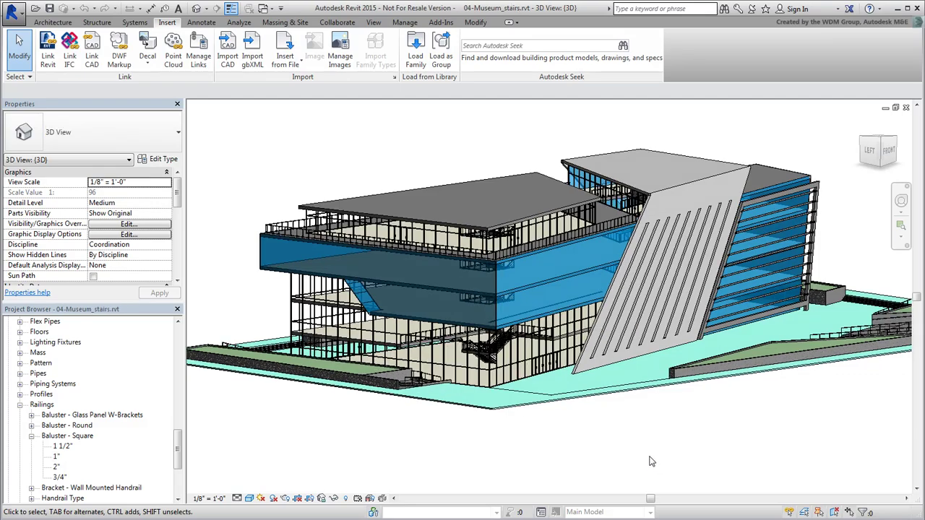
{"action": "scroll", "coordinate": [489, 409], "scroll_direction": "up", "scroll_amount": 5}
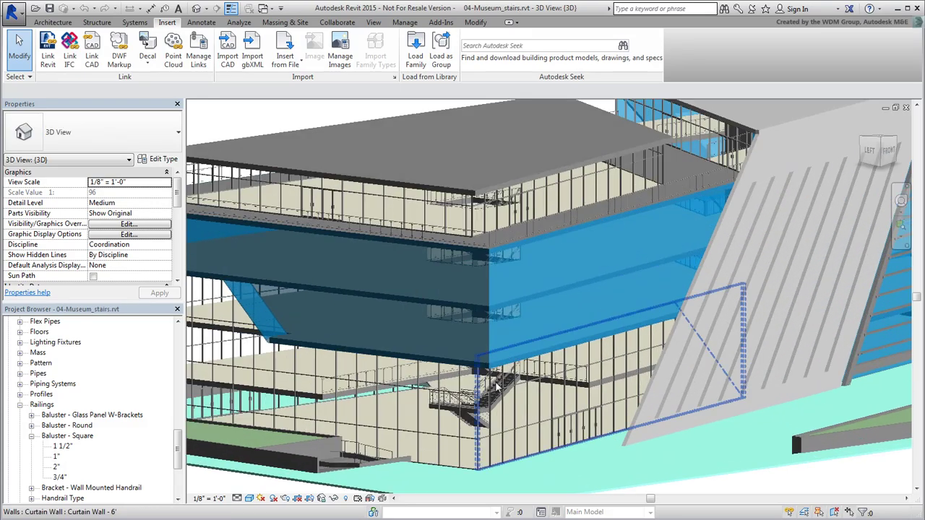
{"action": "scroll", "coordinate": [489, 409], "scroll_direction": "up", "scroll_amount": 5}
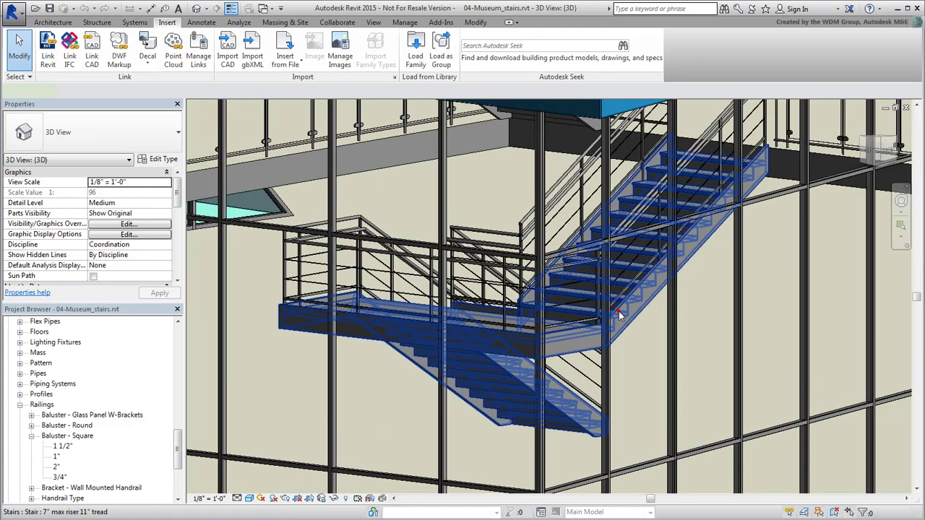
{"action": "left_click", "coordinate": [419, 381]}
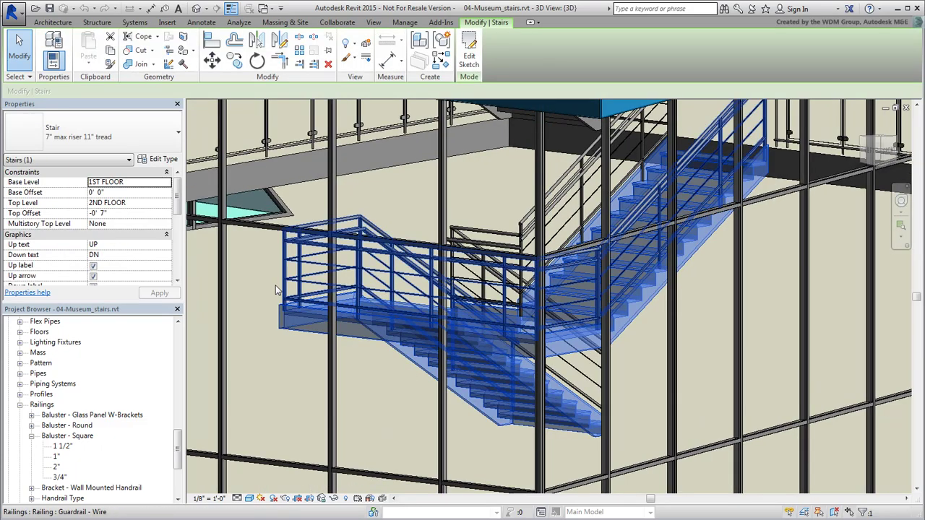
{"action": "left_click", "coordinate": [162, 160]}
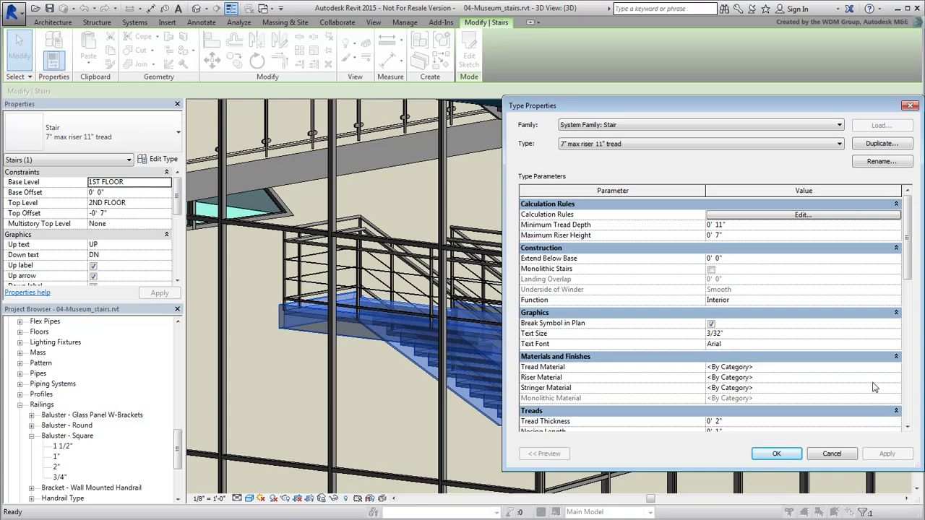
Create a yellow 00 - TREAD material and assign it to the stair treads
{"action": "left_click", "coordinate": [898, 368]}
{"action": "left_click", "coordinate": [897, 368]}
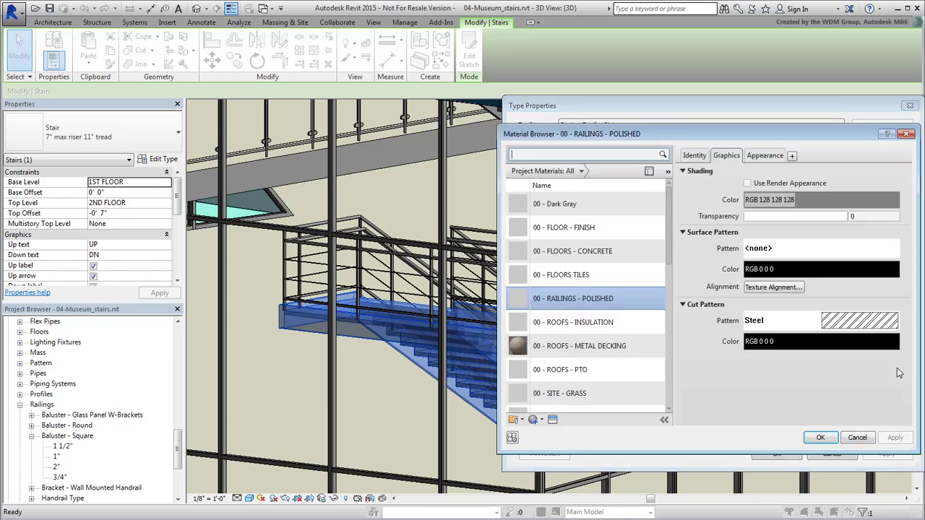
{"action": "left_click", "coordinate": [543, 420]}
{"action": "left_click", "coordinate": [560, 430]}
{"action": "type", "text": "00 - TREAD"}
{"action": "left_click", "coordinate": [756, 217]}
{"action": "left_click", "coordinate": [821, 199]}
{"action": "left_click", "coordinate": [764, 384]}
{"action": "left_click", "coordinate": [764, 155]}
{"action": "left_click", "coordinate": [824, 281]}
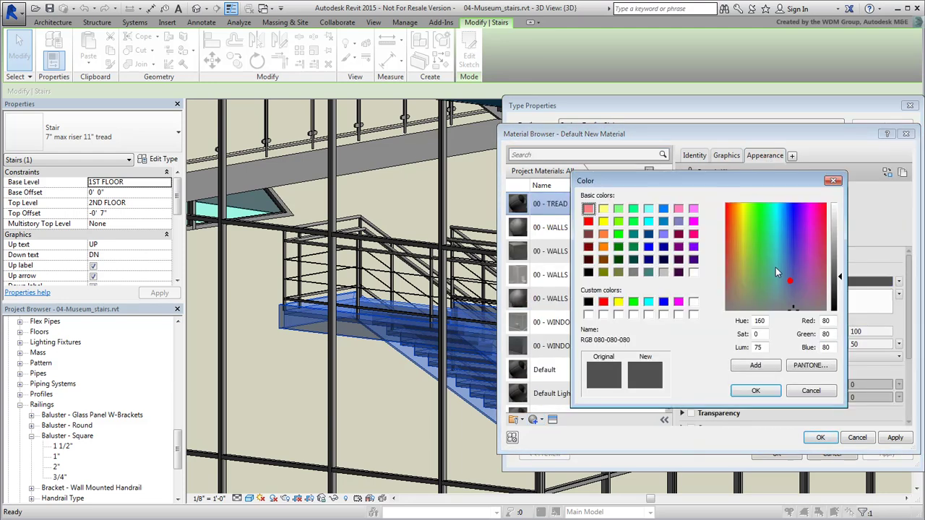
{"action": "left_click", "coordinate": [764, 384]}
{"action": "left_click", "coordinate": [820, 437]}
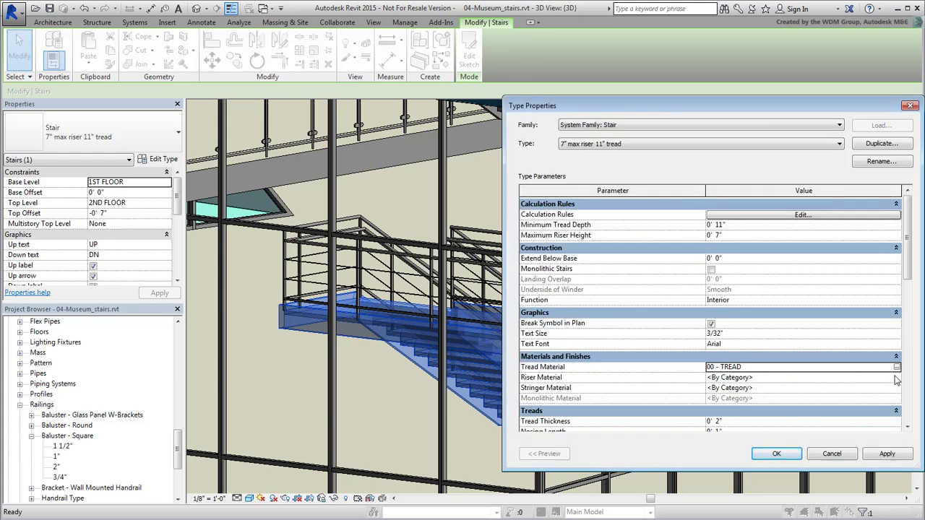
Create a cyan 00 - RISER material and assign it to the stair risers
{"action": "left_click", "coordinate": [867, 378]}
{"action": "left_click", "coordinate": [895, 377]}
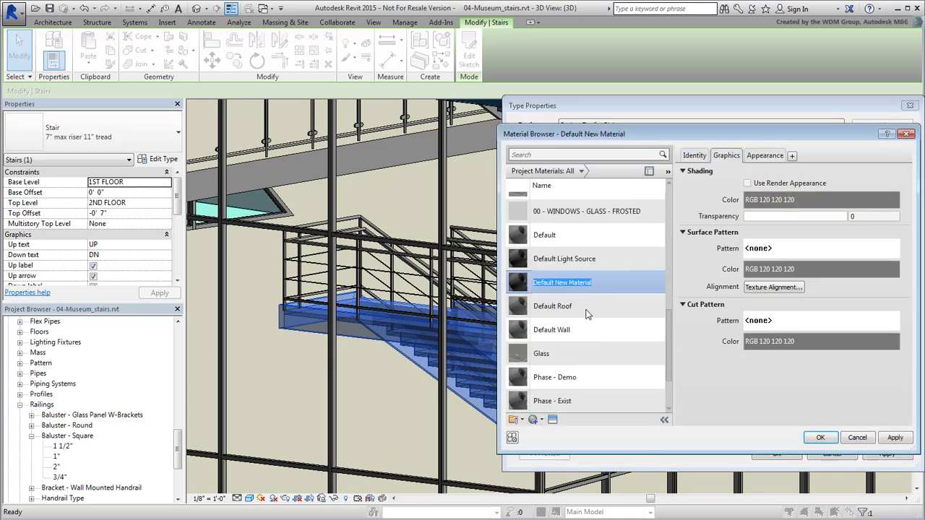
{"action": "type", "text": "00 - RISER"}
{"action": "left_click", "coordinate": [821, 199]}
{"action": "left_click", "coordinate": [647, 301]}
{"action": "left_click", "coordinate": [752, 391]}
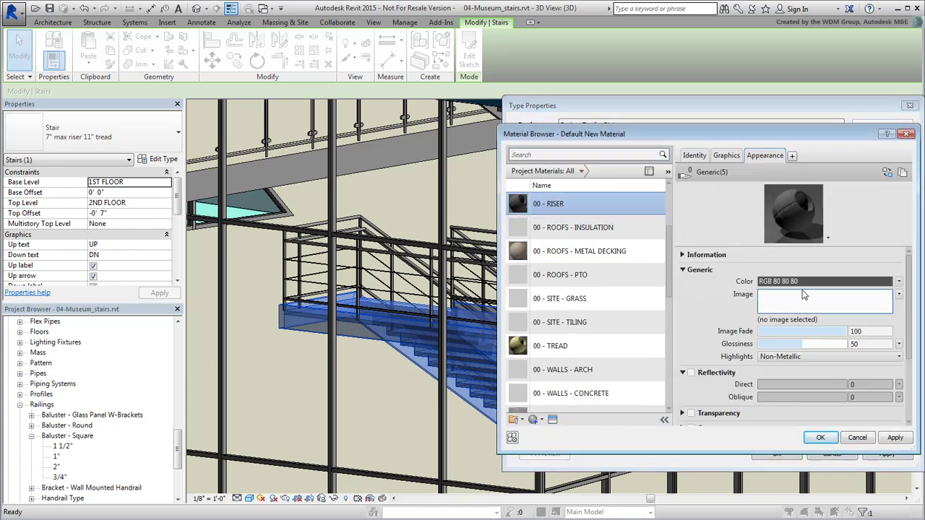
{"action": "left_click", "coordinate": [821, 437]}
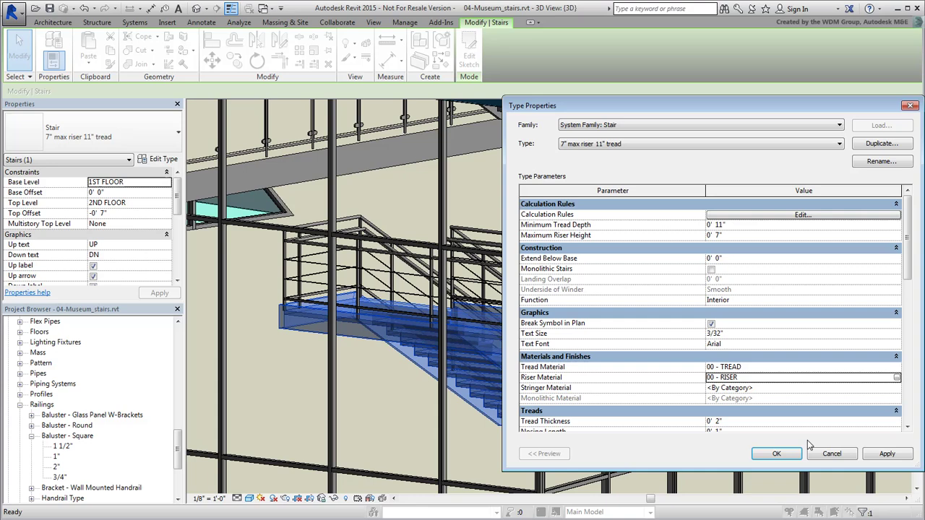
Create a coloured 00 - STRINGER material, assign it to the stringers, and apply the stair type
{"action": "left_click", "coordinate": [896, 377]}
{"action": "left_click", "coordinate": [532, 419]}
{"action": "right_click", "coordinate": [565, 282]}
{"action": "left_click", "coordinate": [592, 315]}
{"action": "type", "text": "00 - STRINGER"}
{"action": "key", "text": "Return"}
{"action": "left_click", "coordinate": [822, 200]}
{"action": "left_click", "coordinate": [755, 391]}
{"action": "left_click", "coordinate": [800, 284]}
{"action": "left_click", "coordinate": [733, 268]}
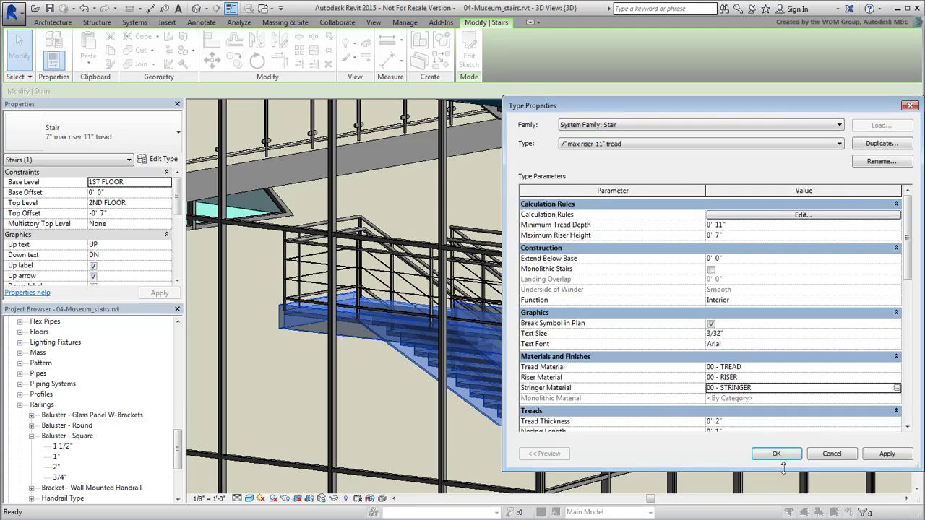
{"action": "left_click", "coordinate": [775, 455]}
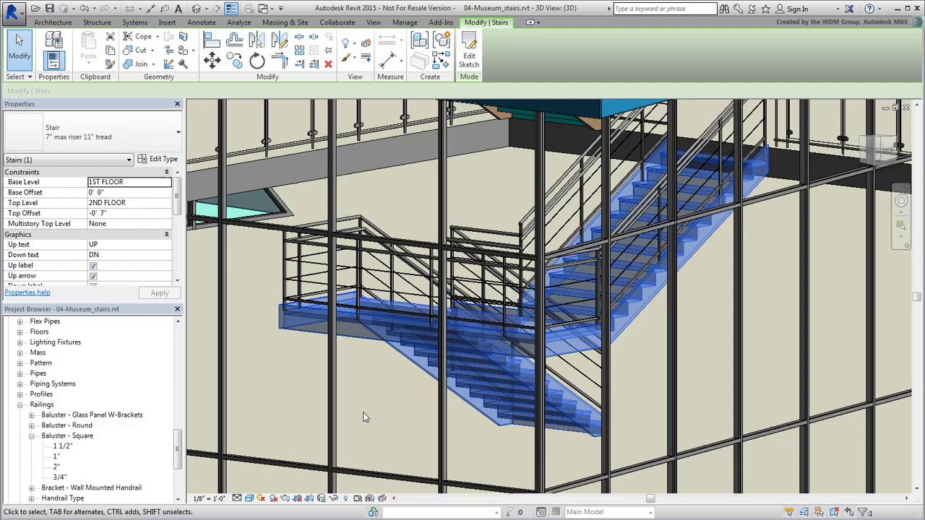
{"action": "left_click", "coordinate": [363, 413]}
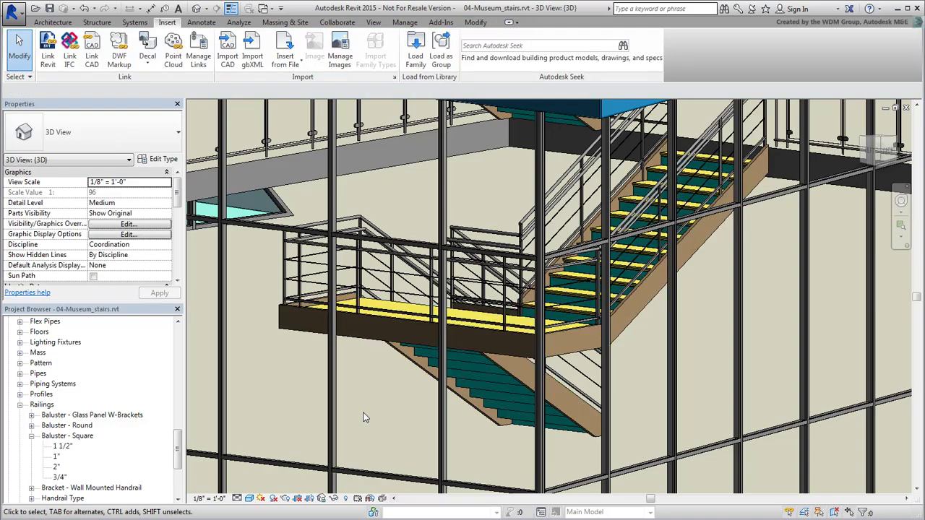